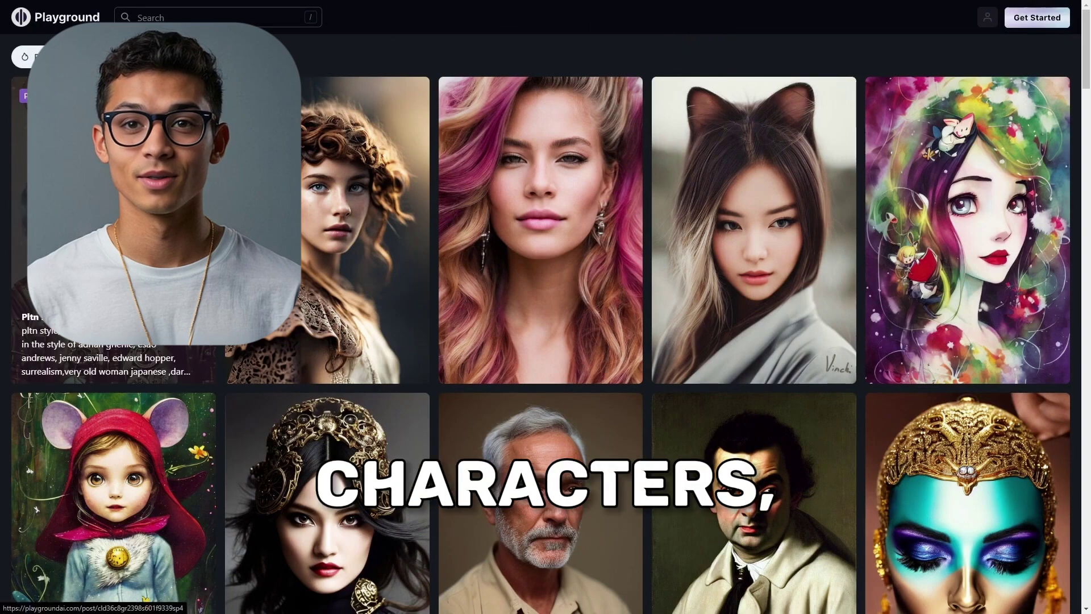
- Paste Playground.AI into Chrome's search box and go to the site
scroll(544, 244, "down", 5)
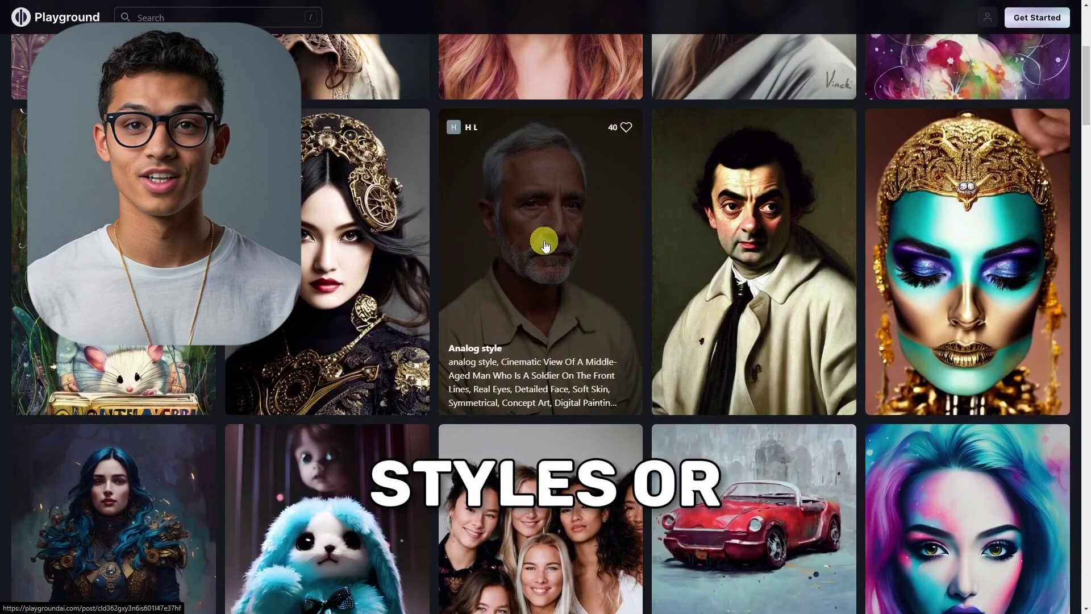
scroll(710, 153, "up", 6)
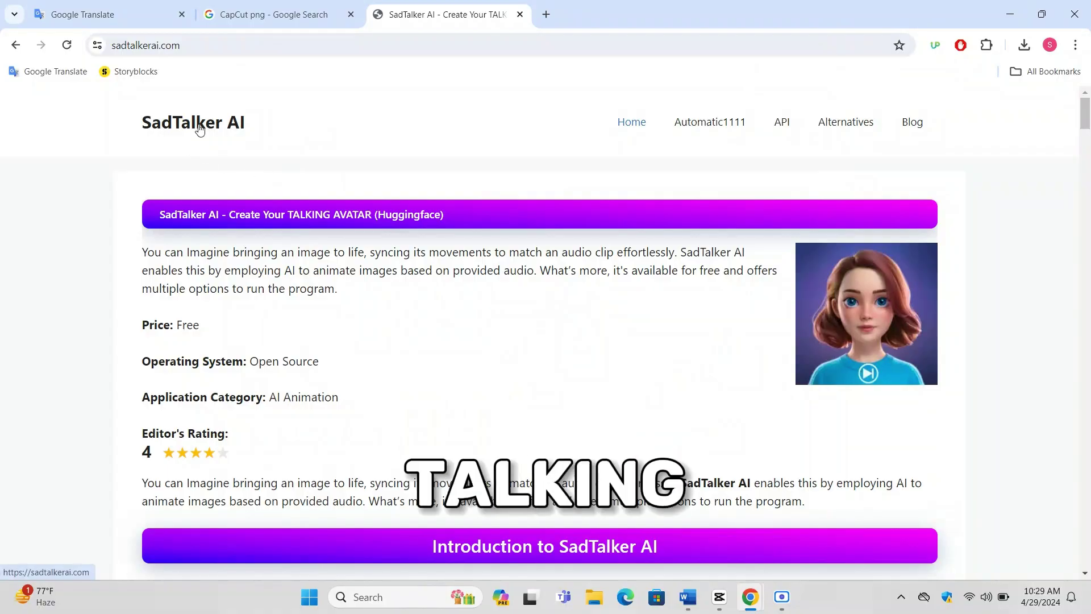
scroll(544, 261, "down", 10)
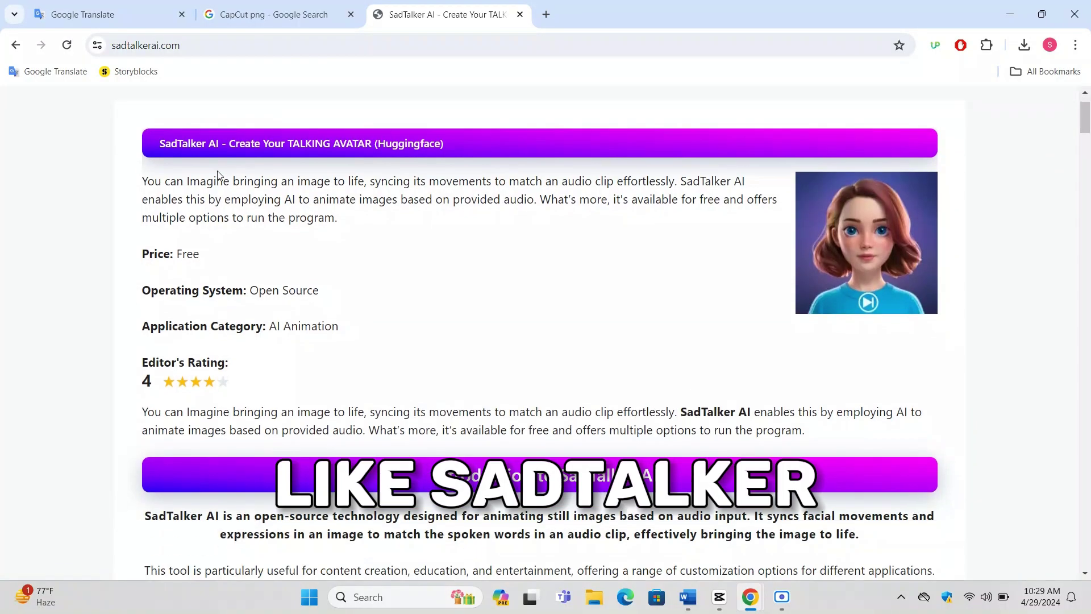
scroll(548, 266, "down", 6)
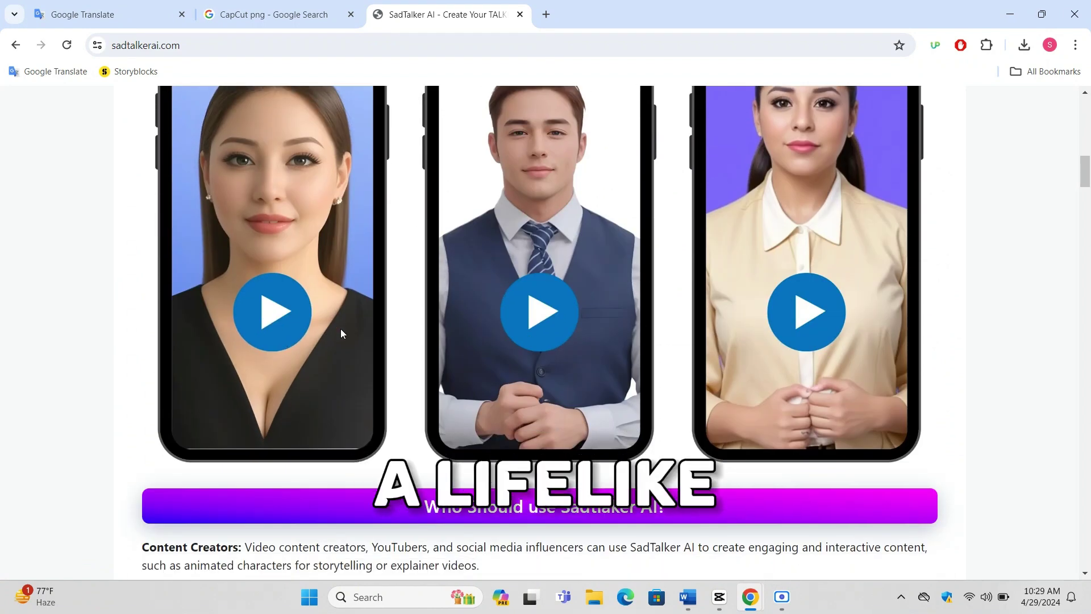
scroll(340, 328, "up", 2)
scroll(464, 352, "down", 2)
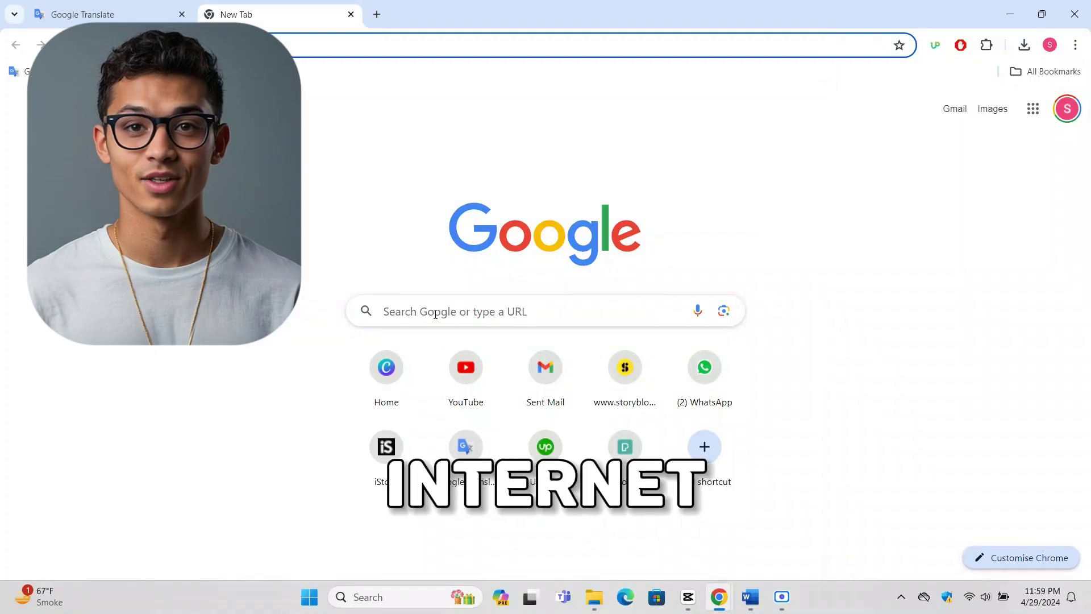
left_click(416, 314)
right_click(407, 312)
left_click(453, 165)
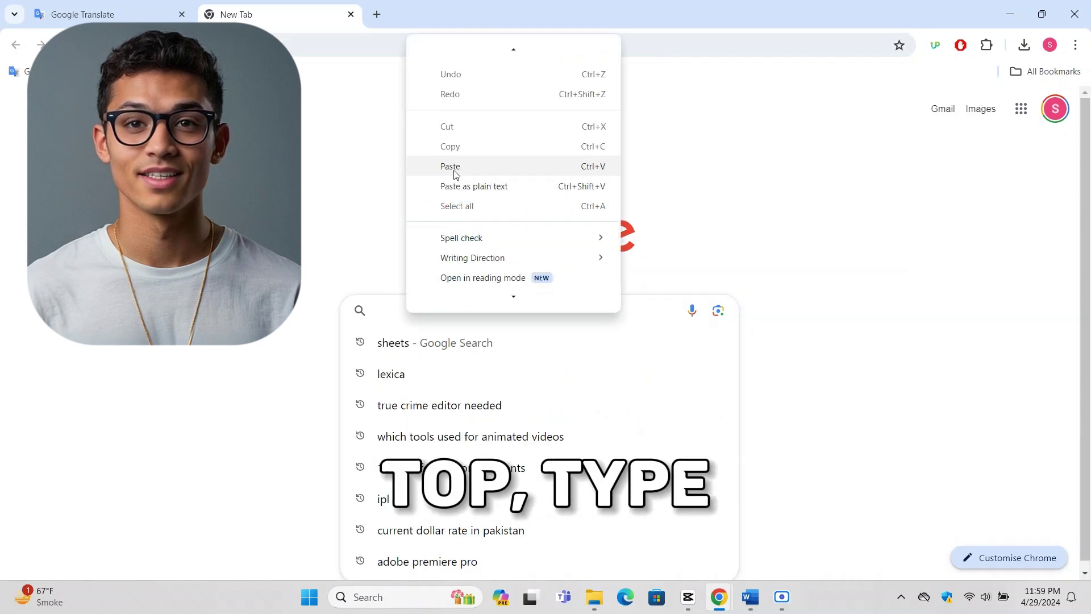
key("Return")
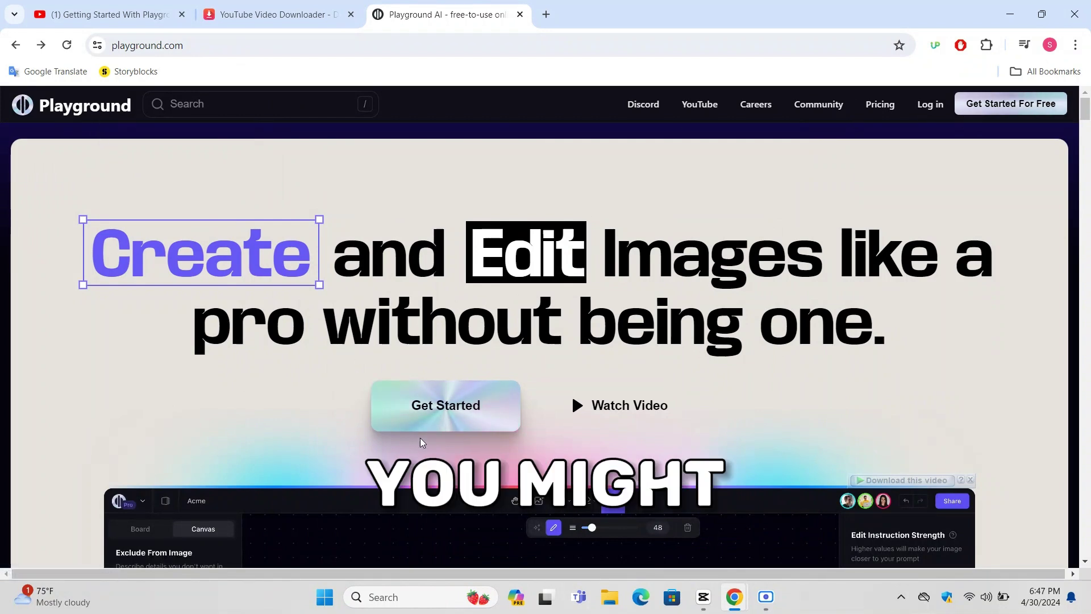
- Bring up Playground AI's Log in page
scroll(626, 382, "down", 10)
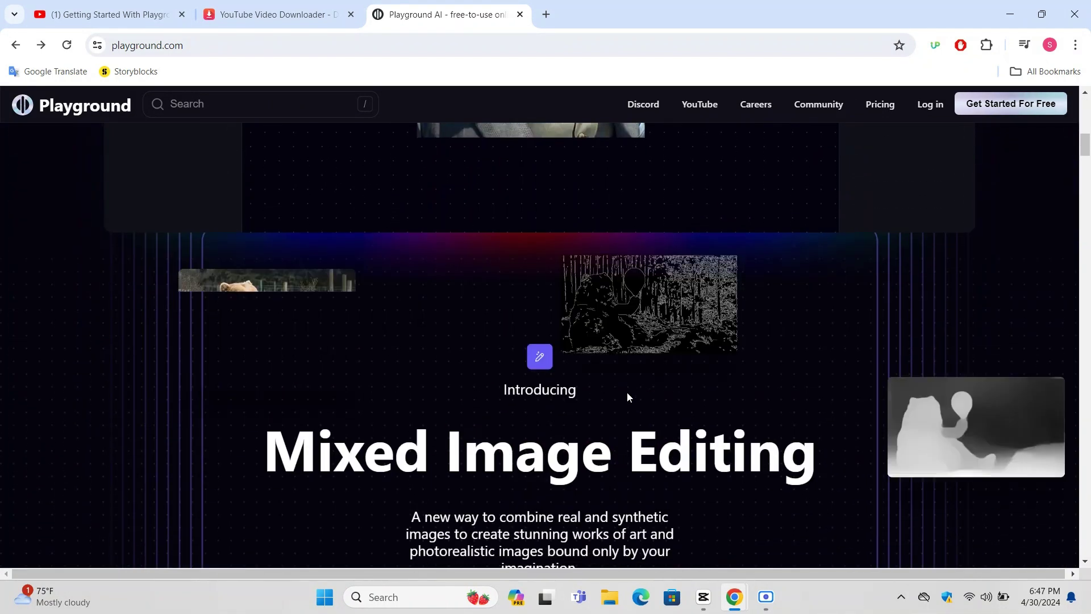
scroll(628, 390, "up", 10)
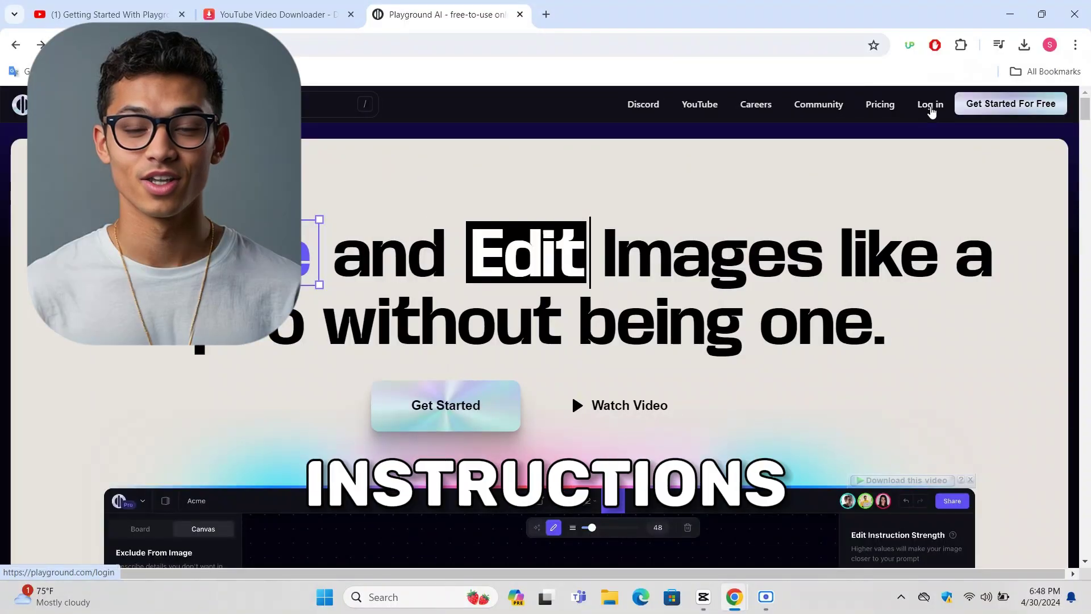
left_click(930, 107)
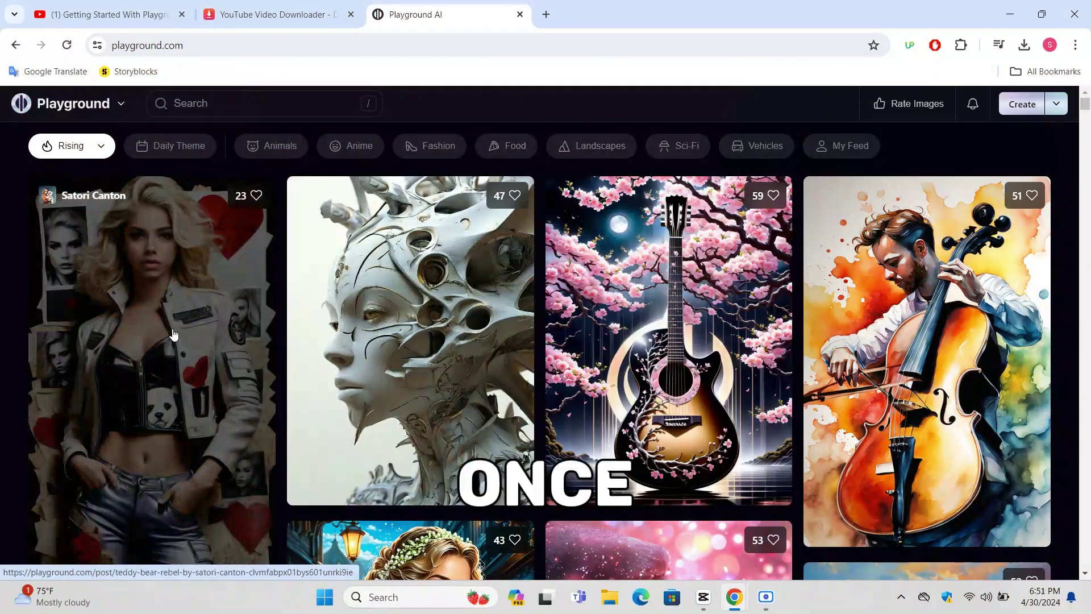
- Browse the curly-haired glasses portrait results and open the Novelist portrait's detail page
scroll(762, 509, "down", 3)
scroll(441, 390, "up", 3)
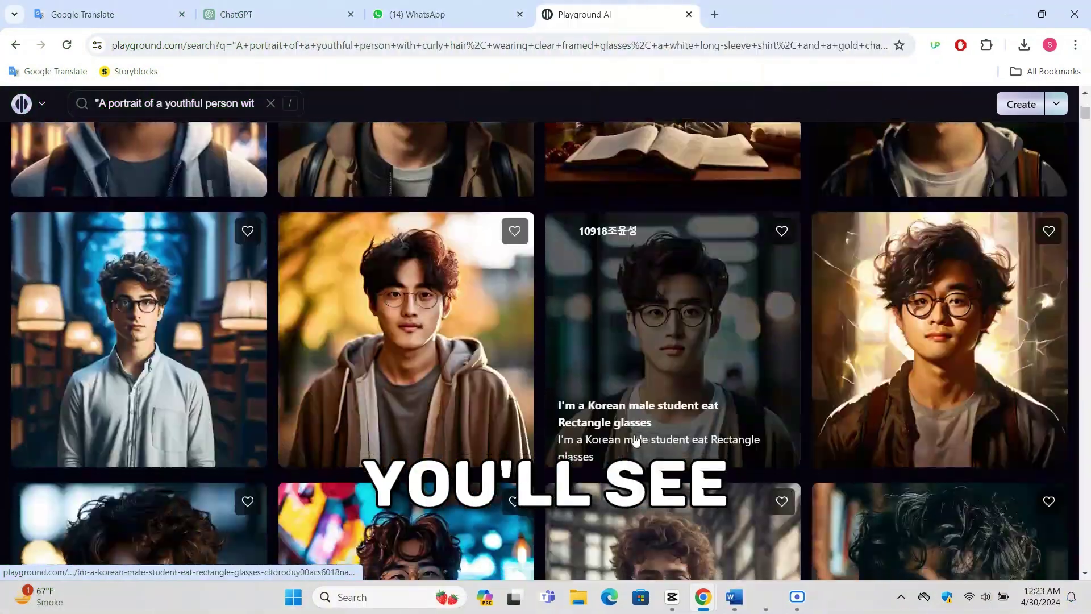
scroll(636, 441, "down", 10)
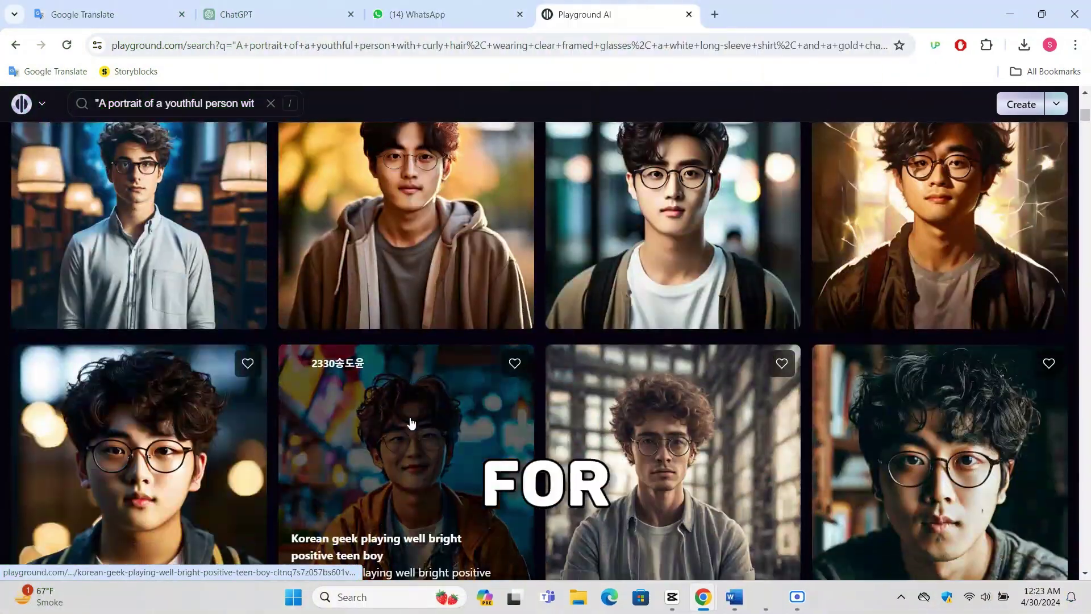
scroll(511, 341, "up", 10)
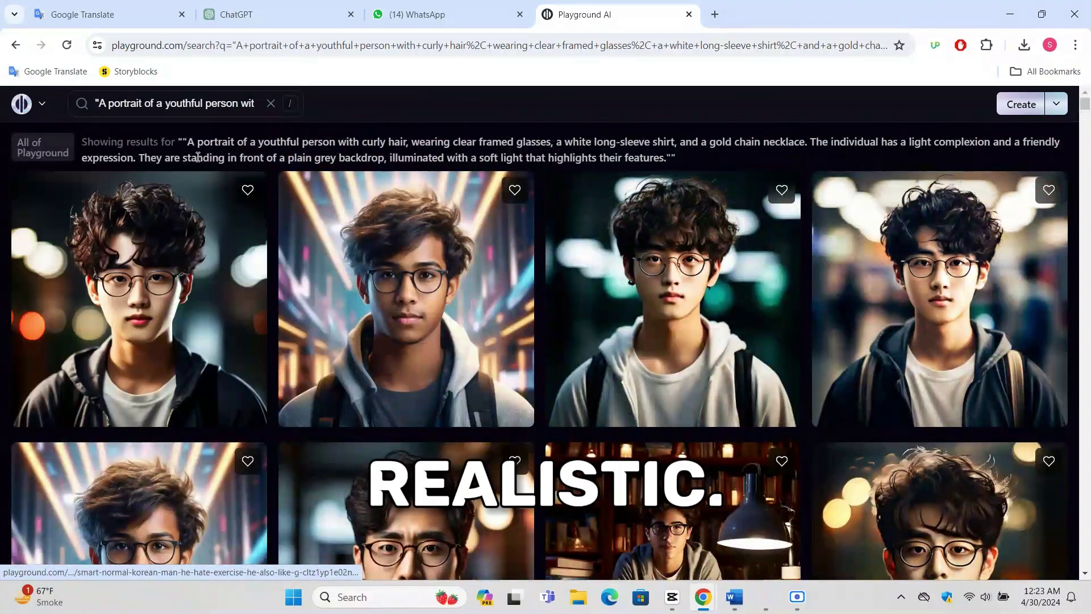
scroll(511, 340, "down", 8)
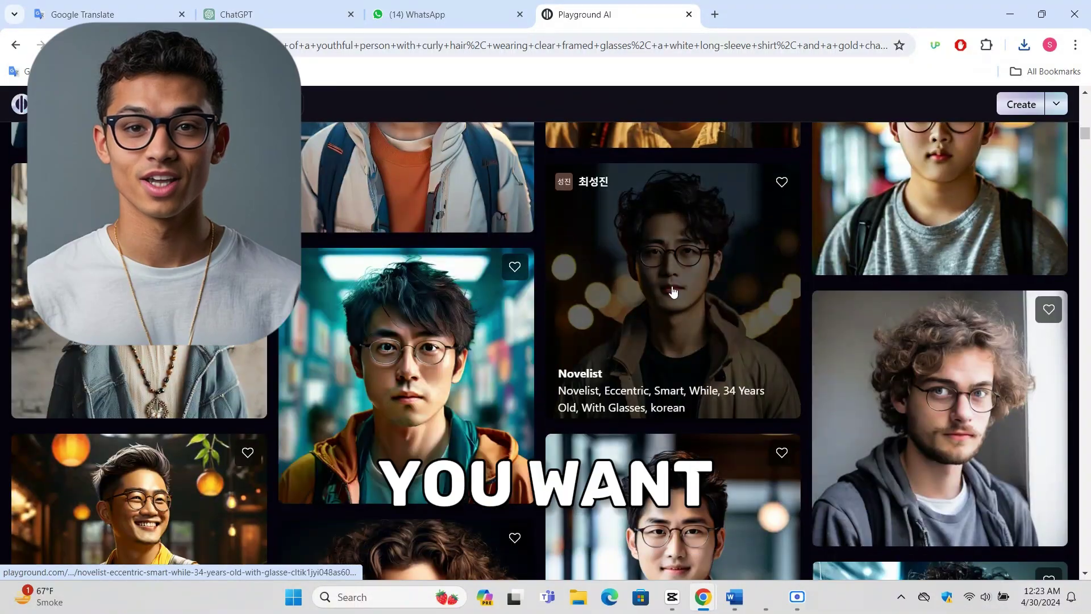
left_click(672, 291)
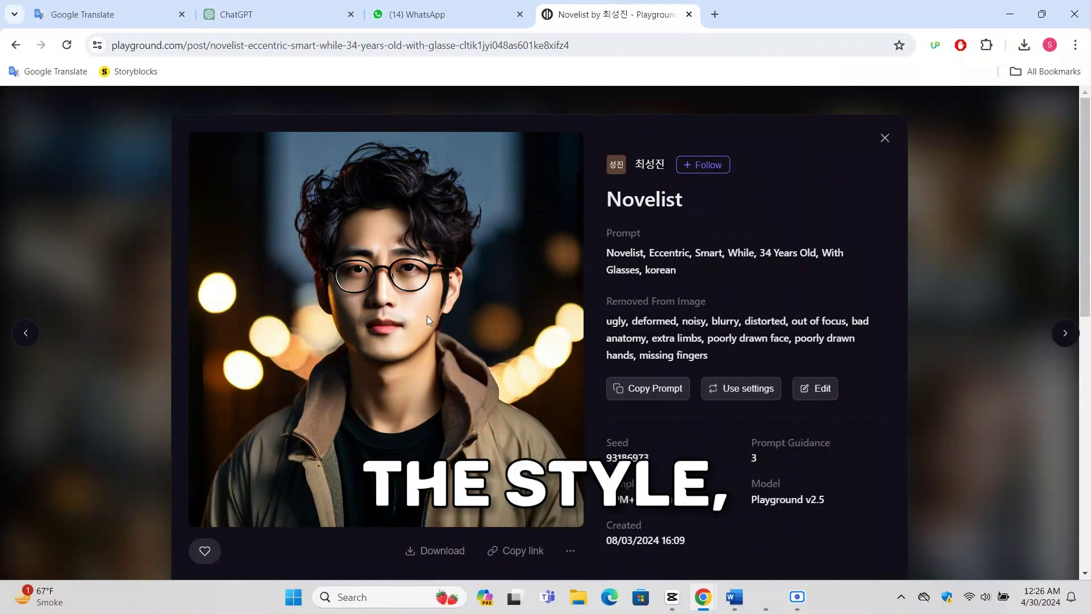
scroll(550, 374, "down", 7)
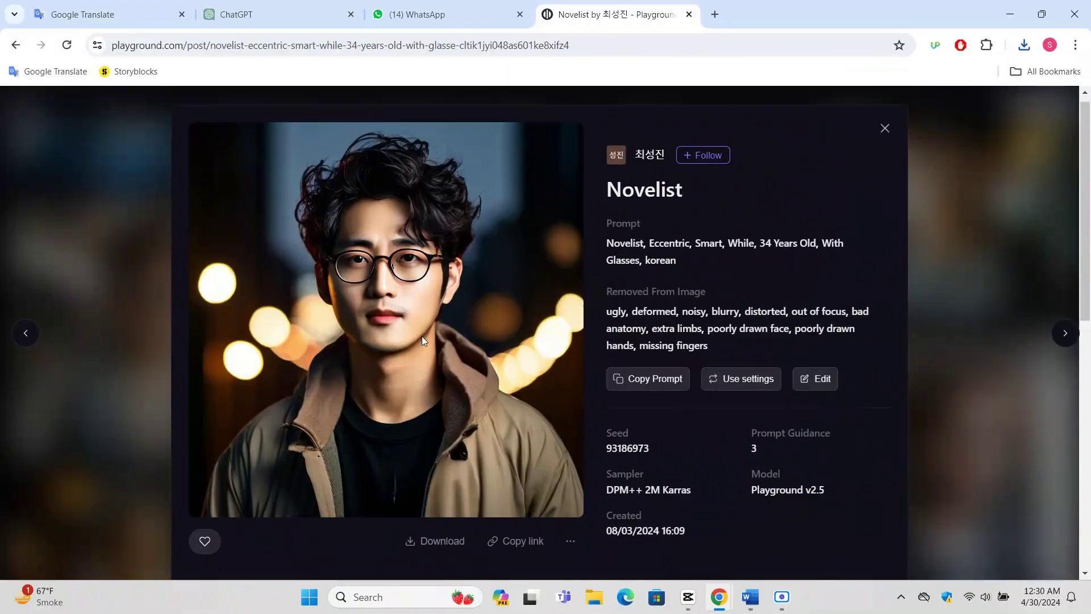
scroll(422, 336, "down", 5)
scroll(437, 275, "up", 1)
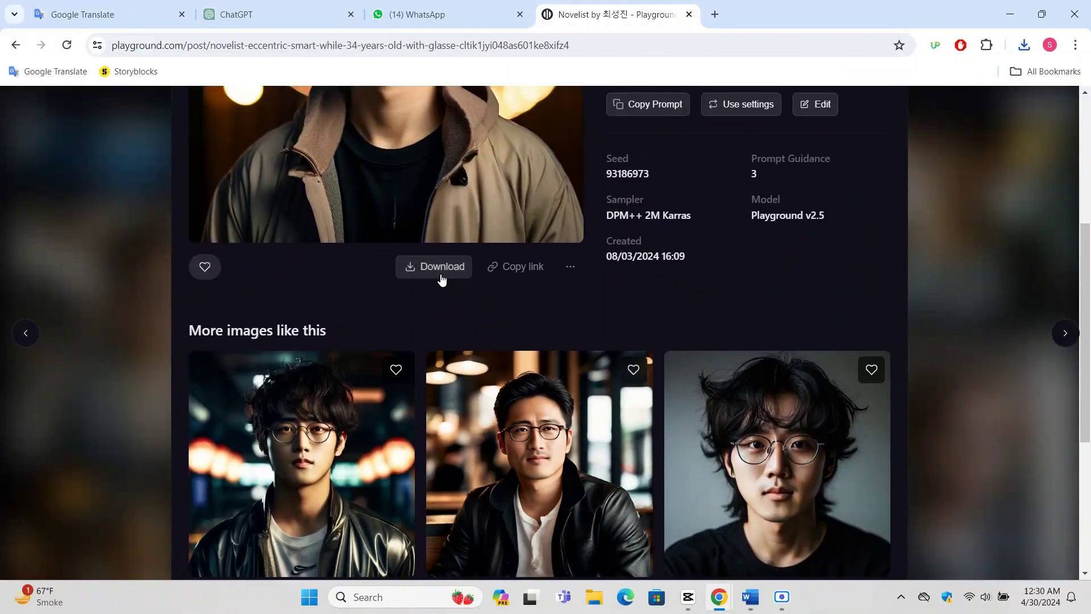
scroll(471, 319, "up", 4)
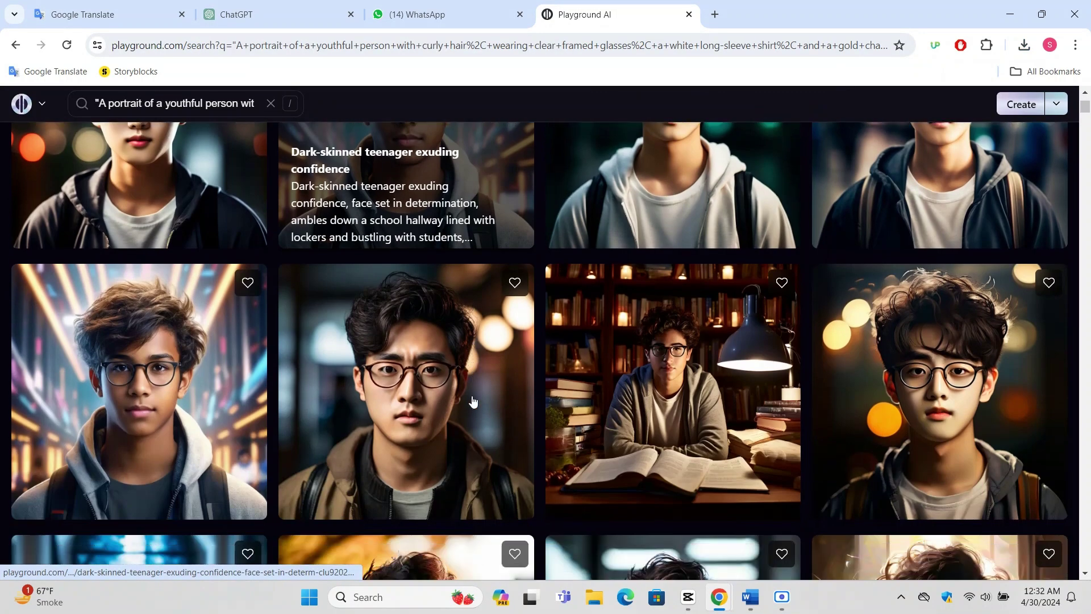
- Scroll the glasses-portrait results grid and open the 'Asian boy Hight' post page
scroll(472, 398, "down", 1)
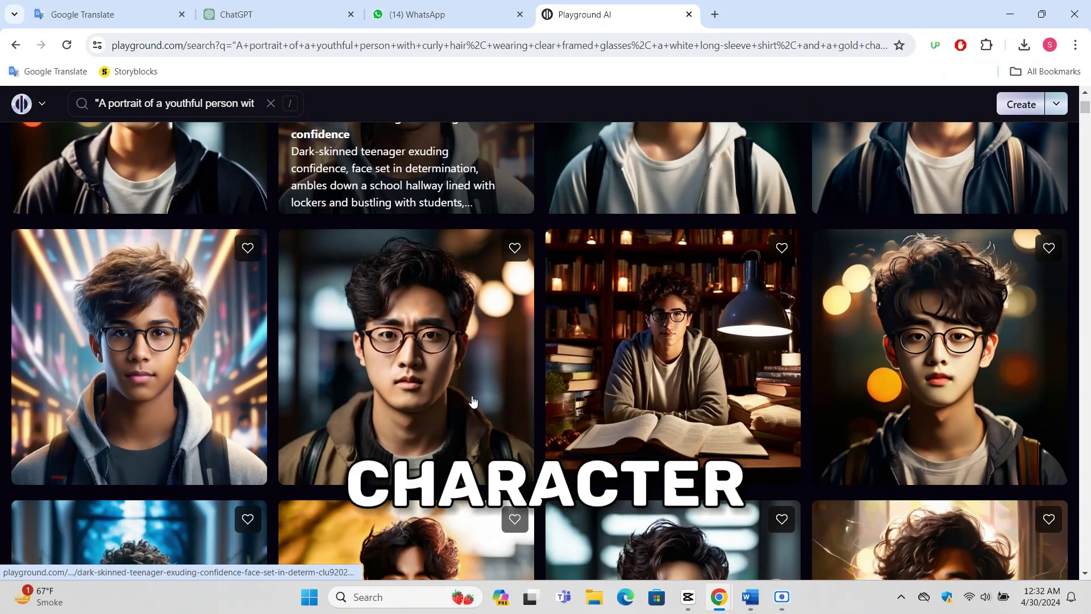
scroll(473, 398, "up", 4)
scroll(473, 398, "down", 6)
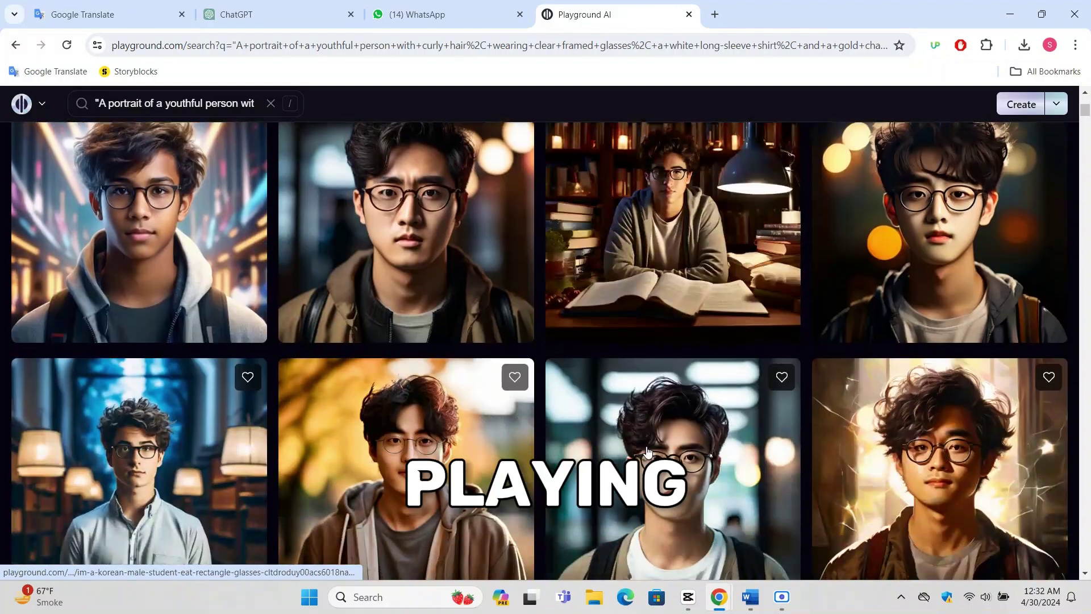
scroll(598, 453, "down", 12)
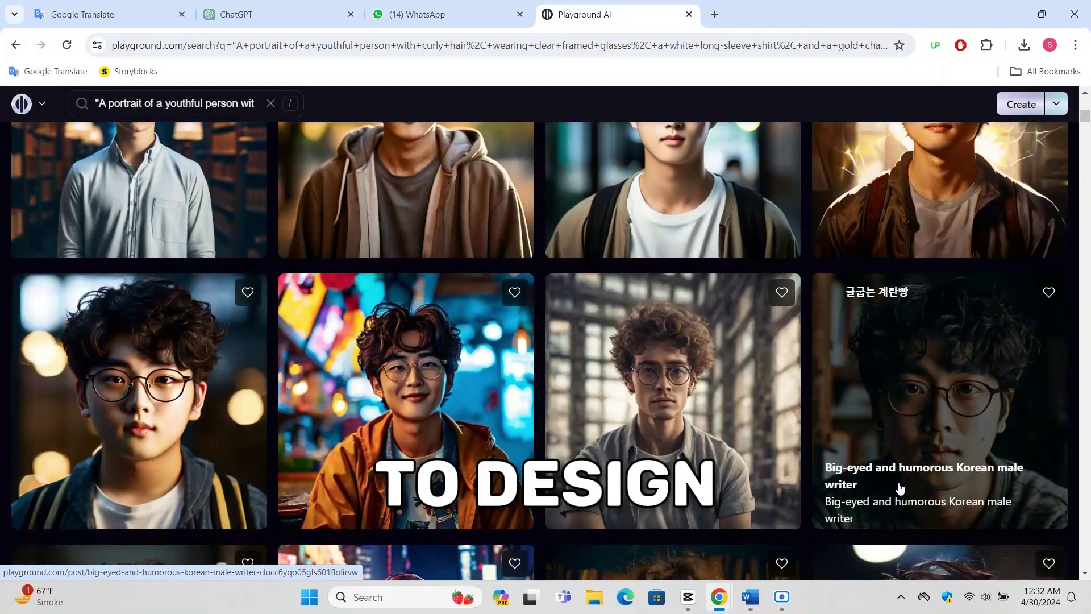
scroll(469, 453, "down", 10)
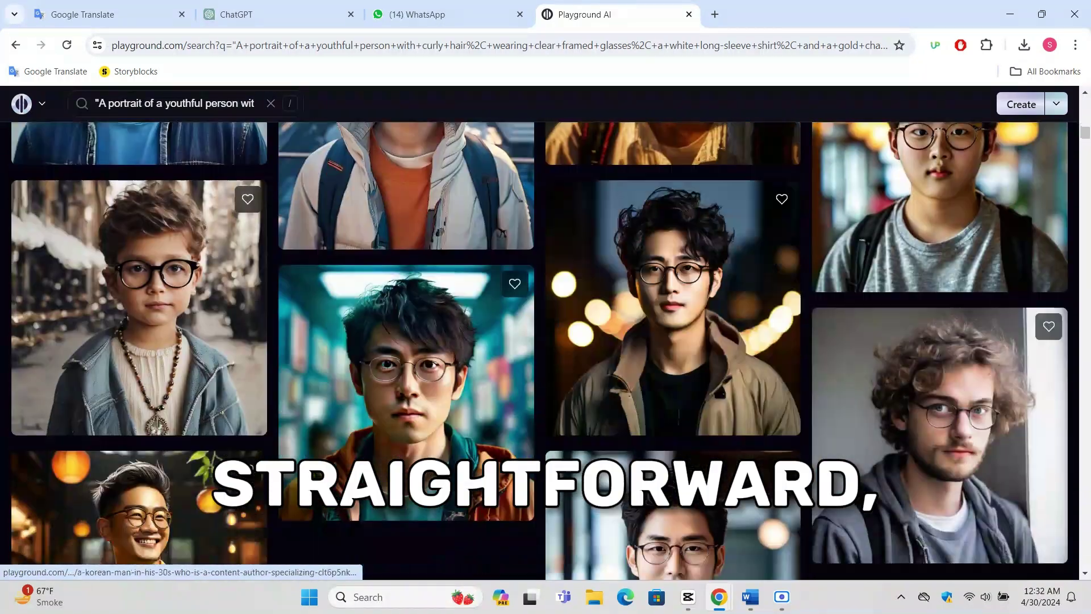
scroll(551, 472, "down", 10)
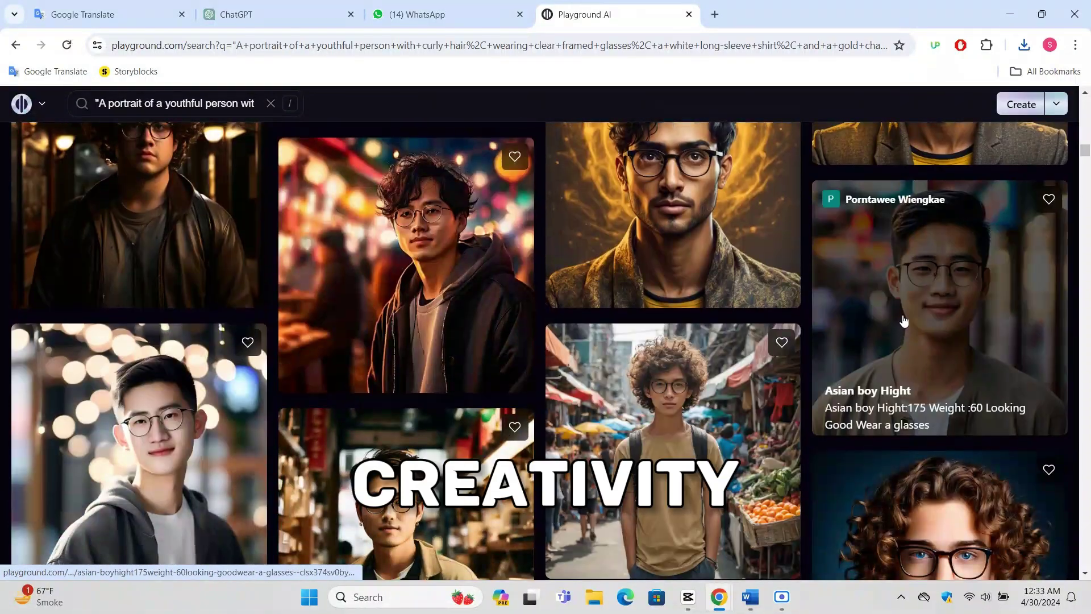
left_click(850, 323)
scroll(615, 413, "down", 5)
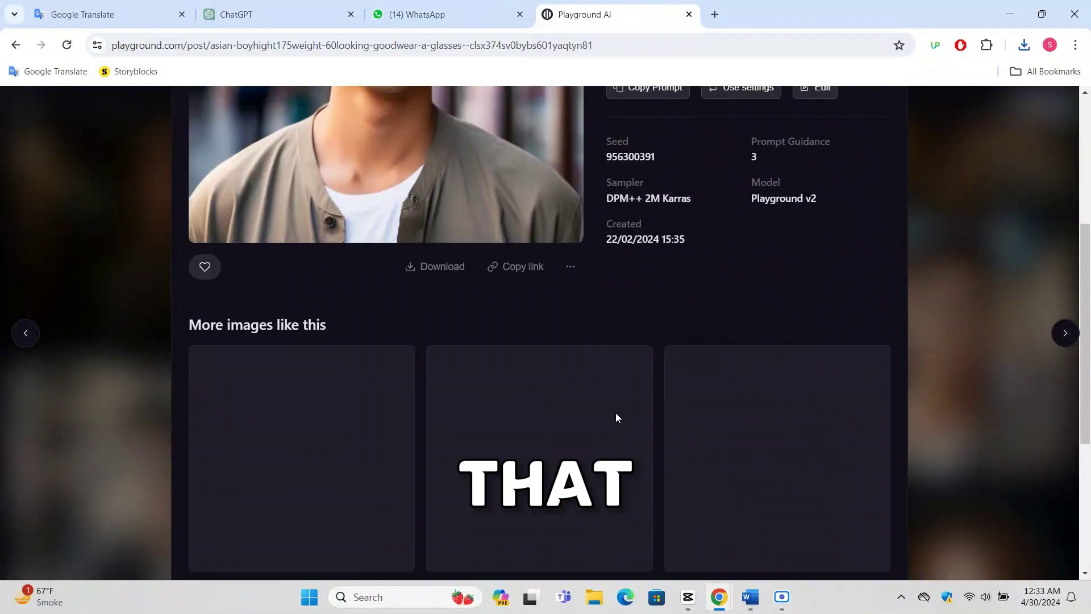
scroll(726, 420, "down", 4)
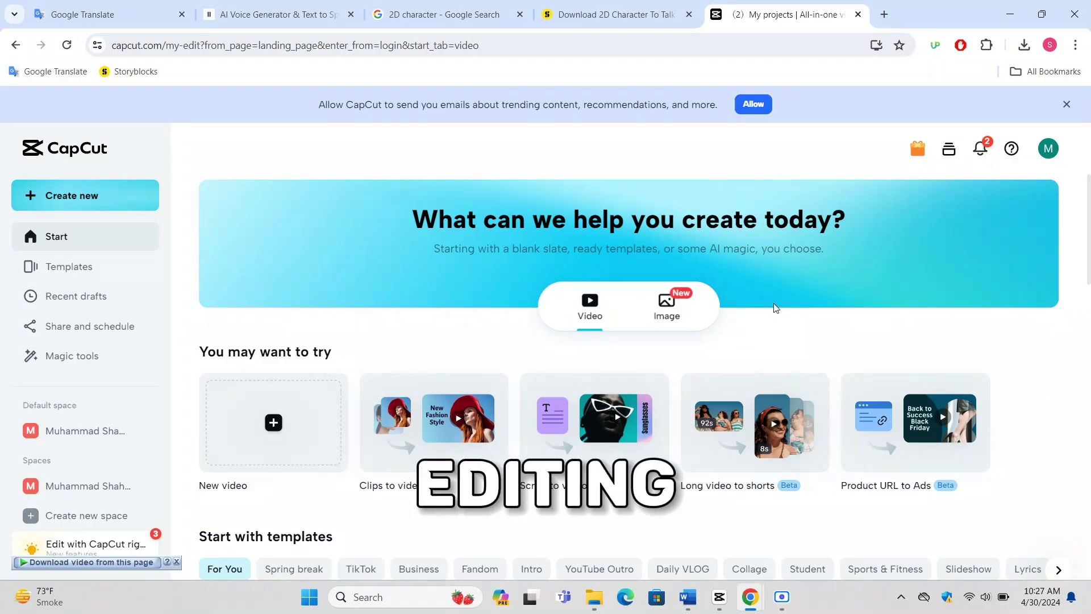
scroll(778, 313, "down", 10)
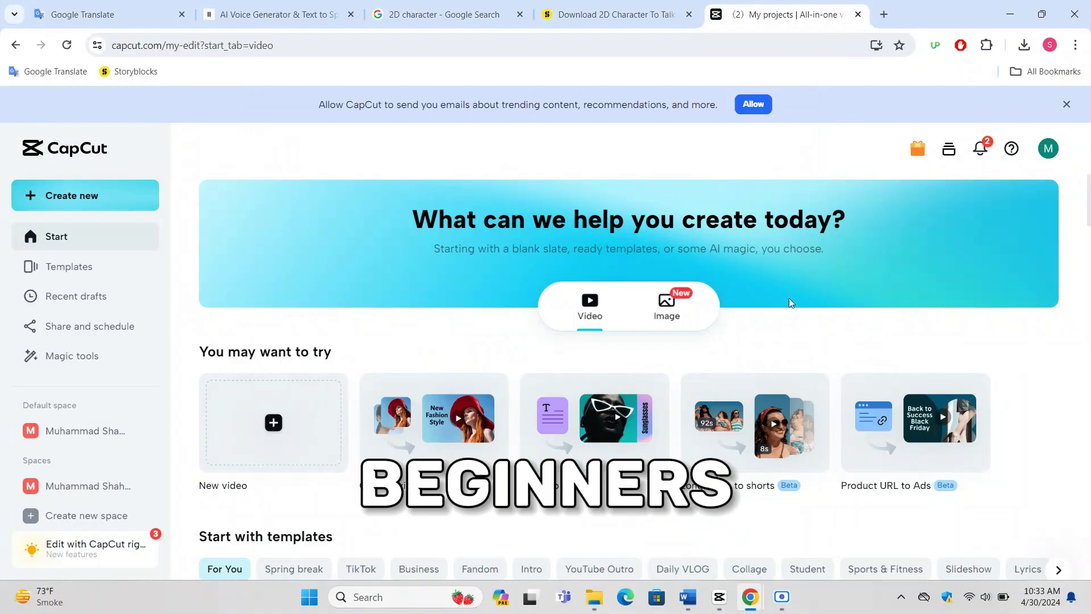
scroll(787, 305, "down", 4)
scroll(786, 304, "up", 3)
scroll(788, 307, "down", 3)
scroll(789, 309, "down", 10)
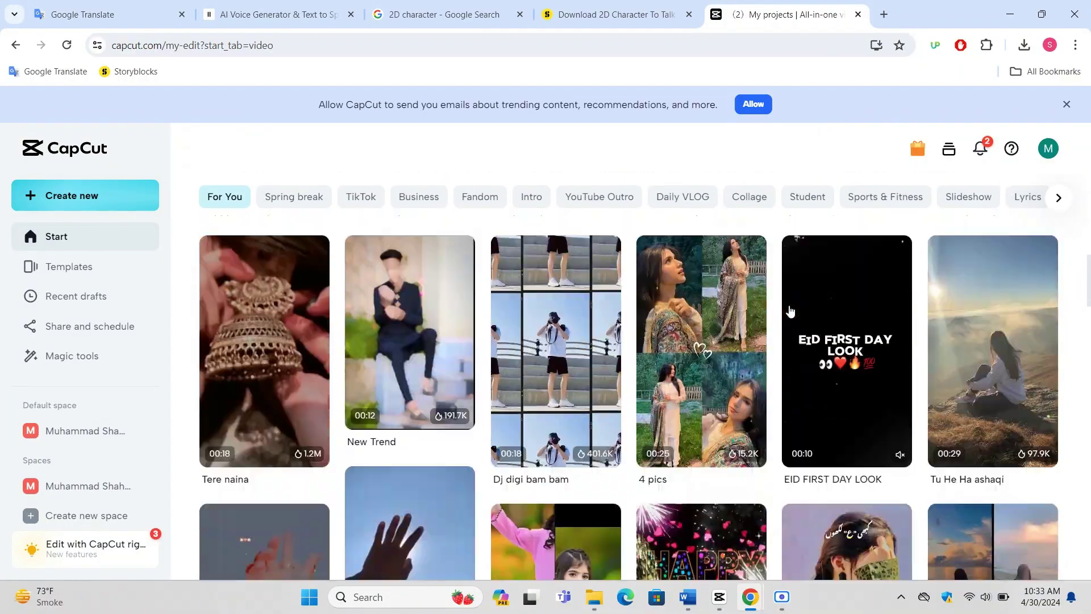
scroll(789, 310, "down", 15)
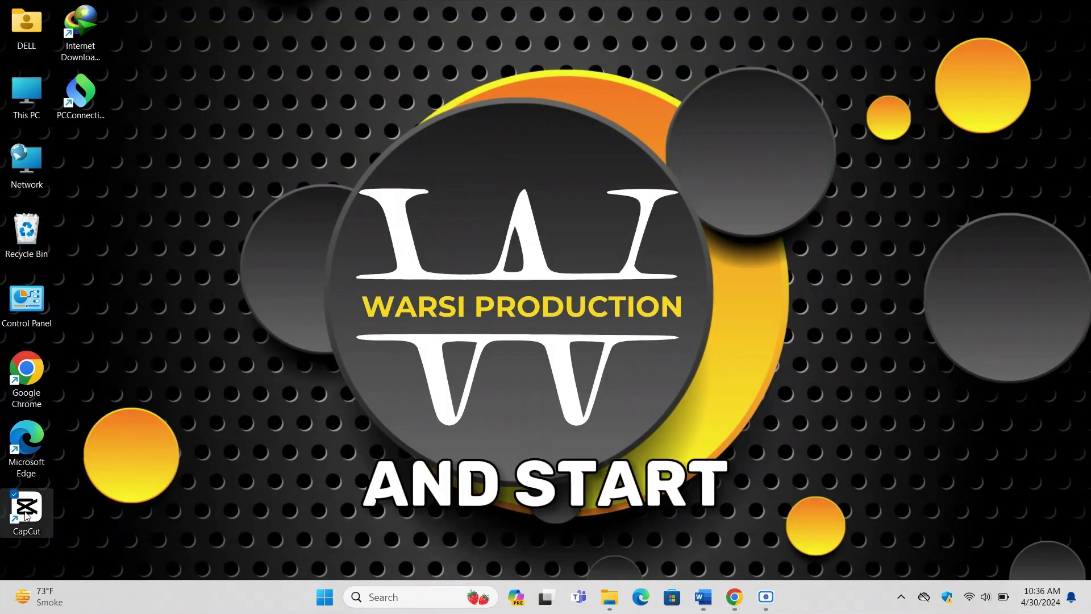
- Launch CapCut, create a new project, import the novelist JPEG and place it on the timeline
double_click(25, 515)
left_click(687, 144)
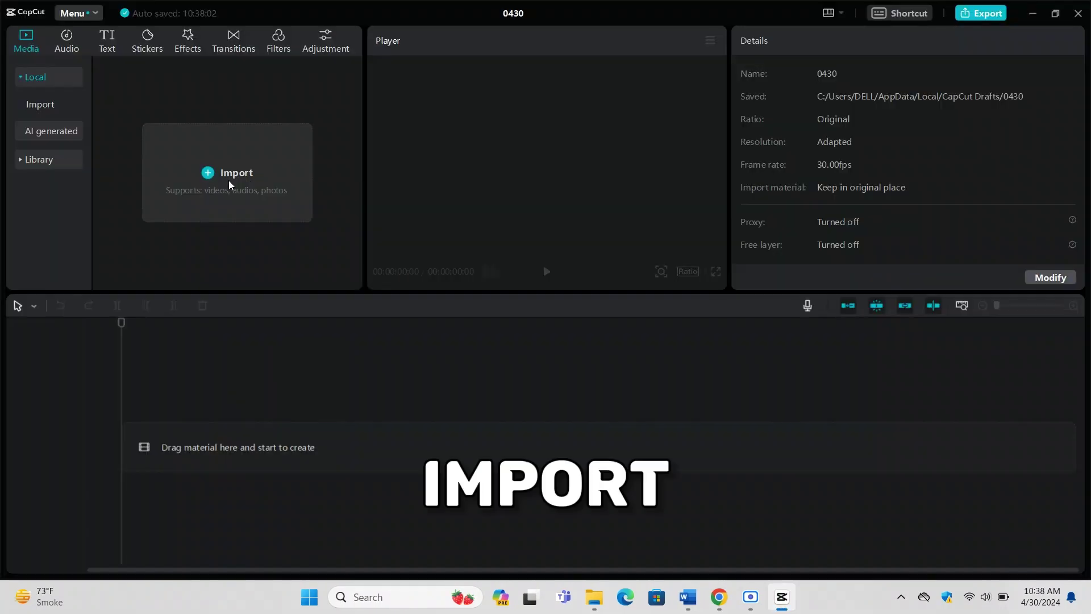
left_click(230, 181)
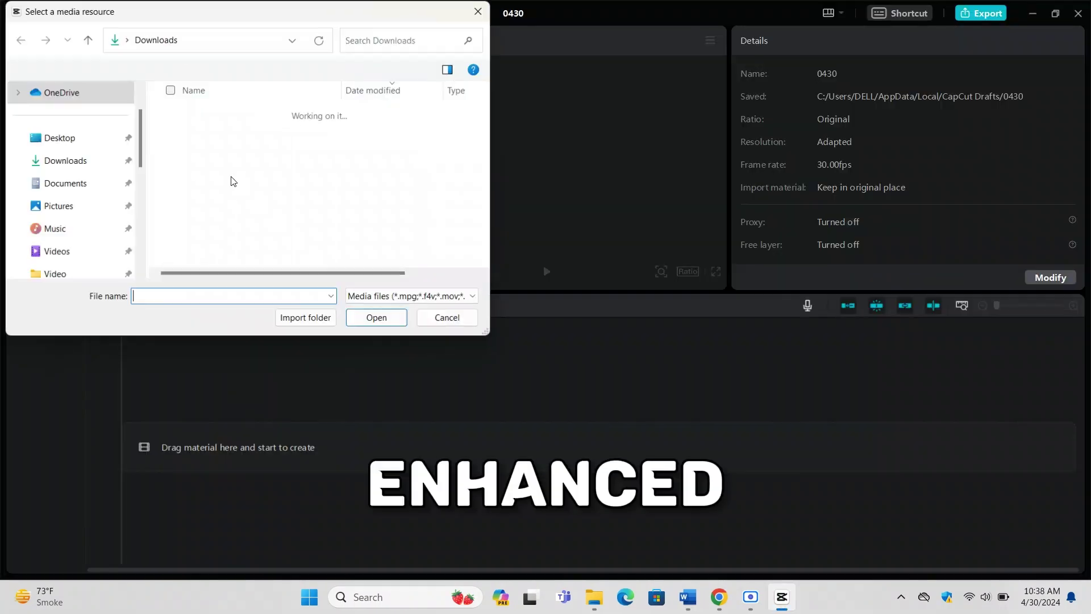
left_click(80, 216)
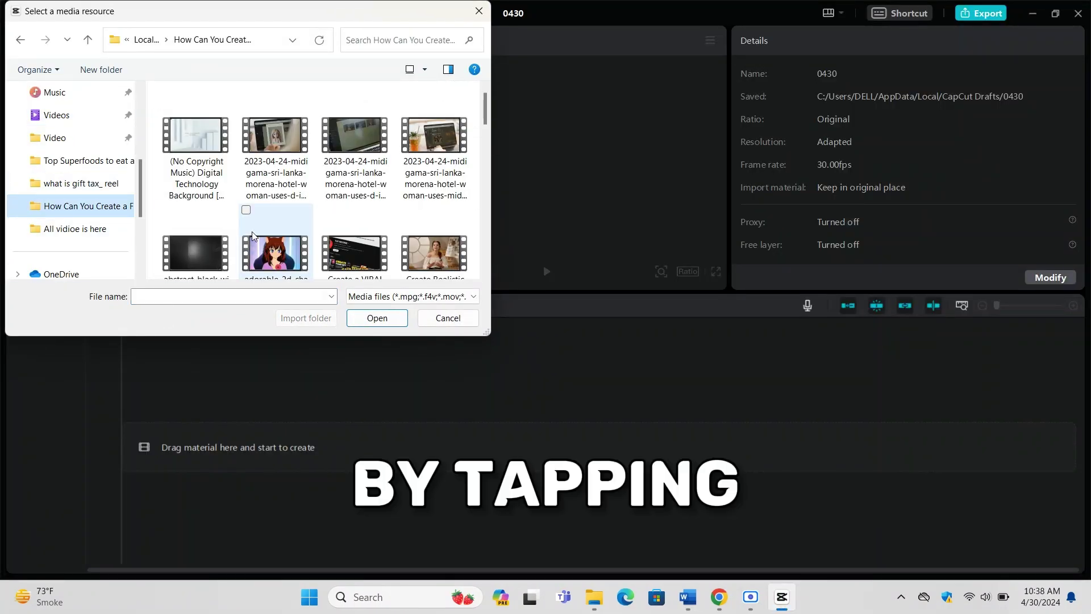
left_click(377, 317)
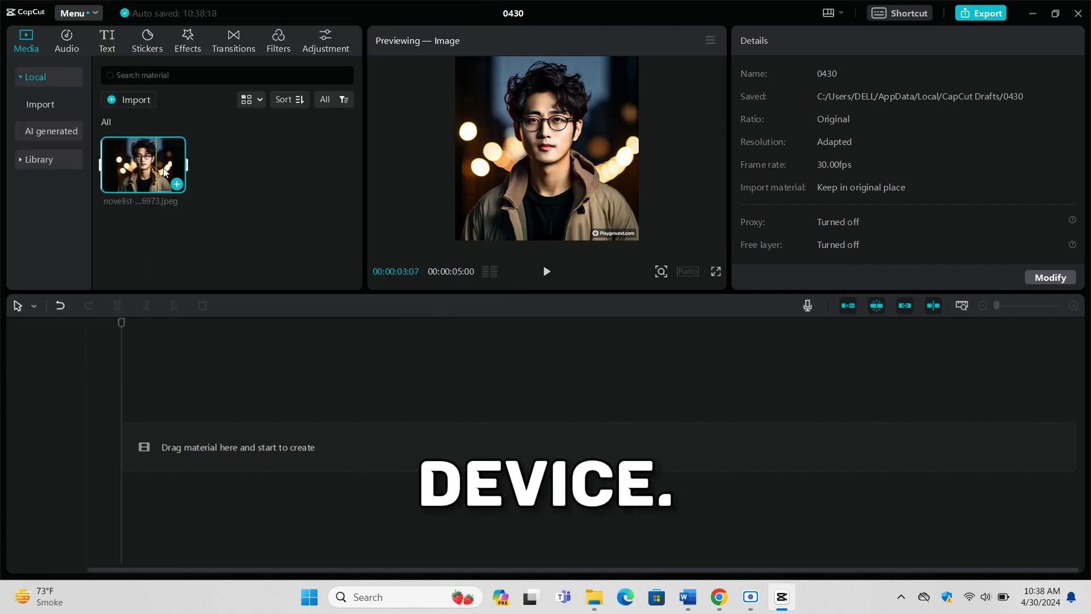
left_click_drag(143, 165, 200, 455)
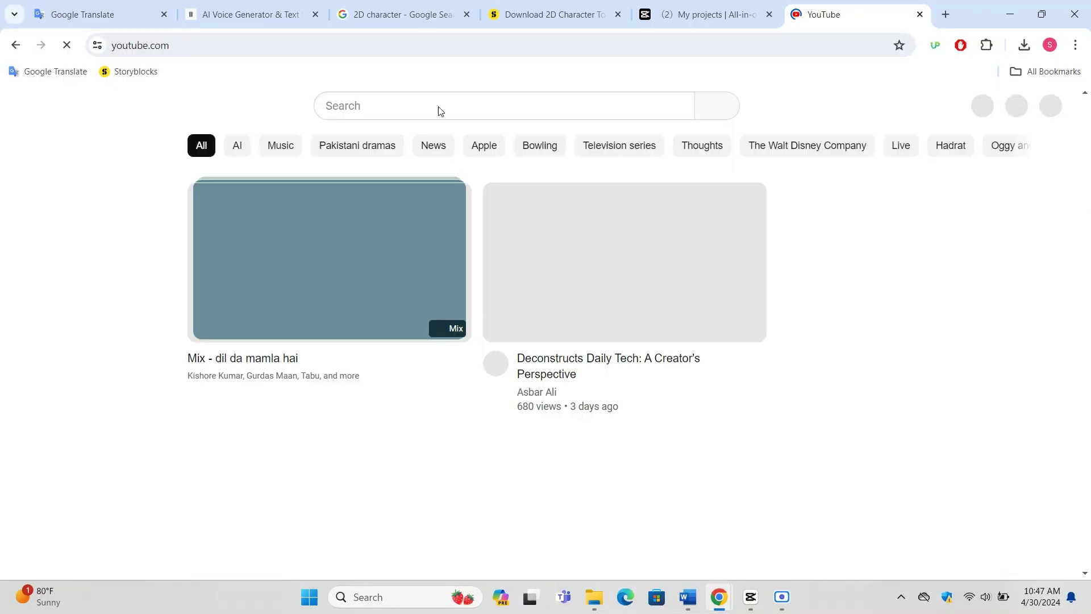
- Search YouTube for 'talking mouth GIF download'
left_click(441, 103)
right_click(442, 105)
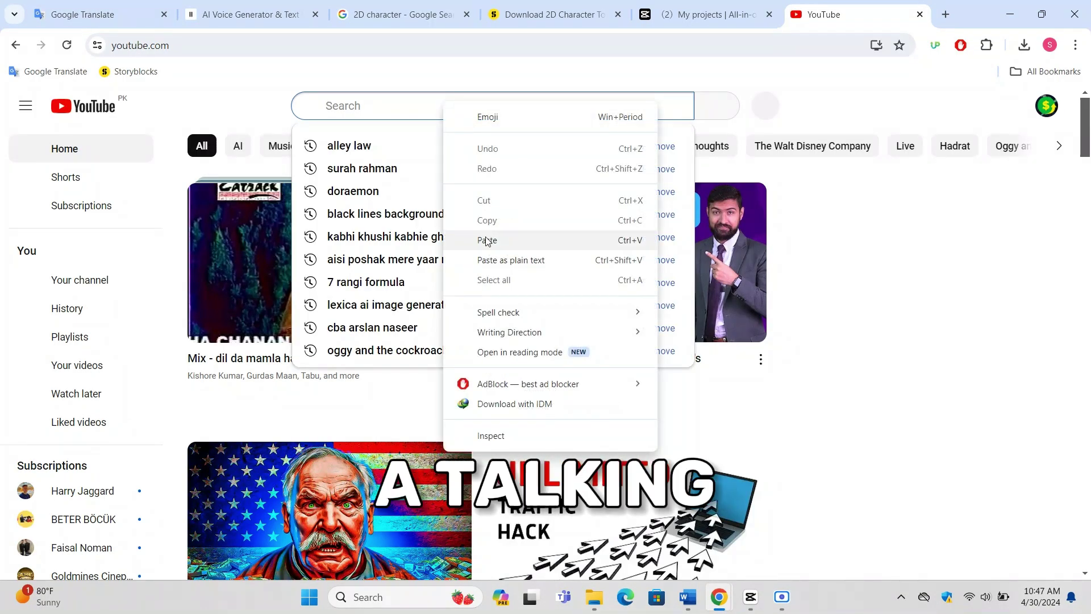
left_click(487, 237)
type("d")
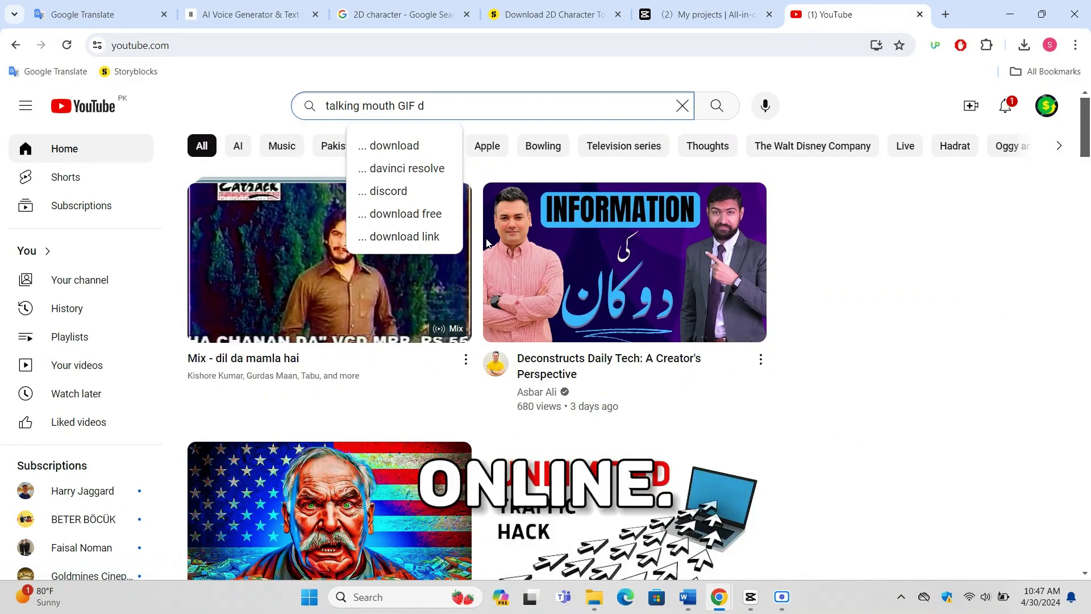
left_click(411, 149)
- Open the green-screen mouth animation video and download it in a chosen quality
scroll(487, 275, "down", 7)
left_click(364, 341)
left_click(625, 136)
left_click(864, 186)
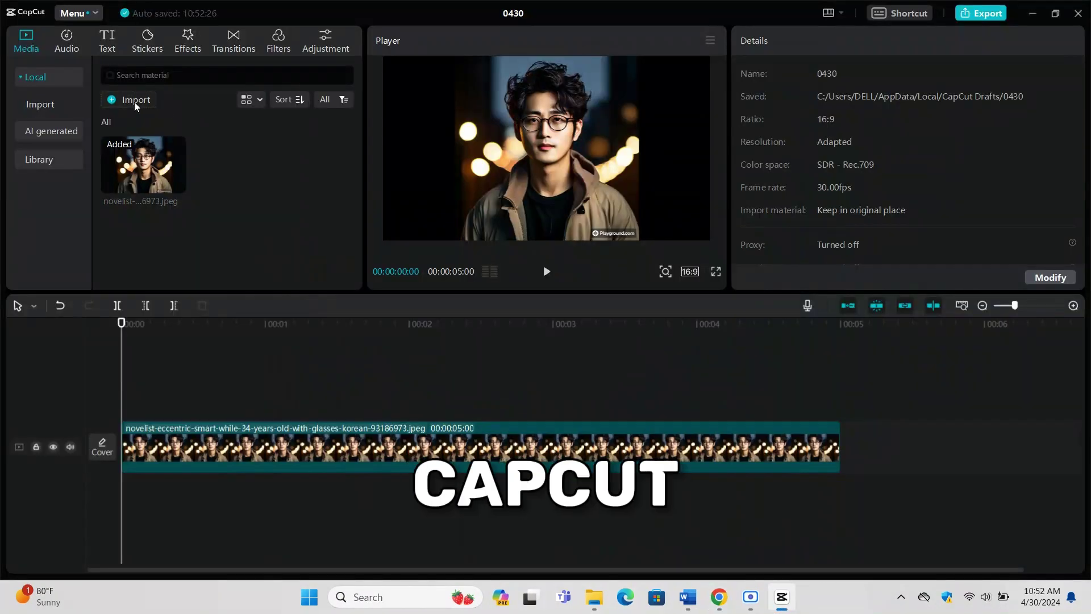
- Import the downloaded green-screen mouth video into the CapCut project
left_click(136, 100)
left_click(275, 134)
left_click(377, 317)
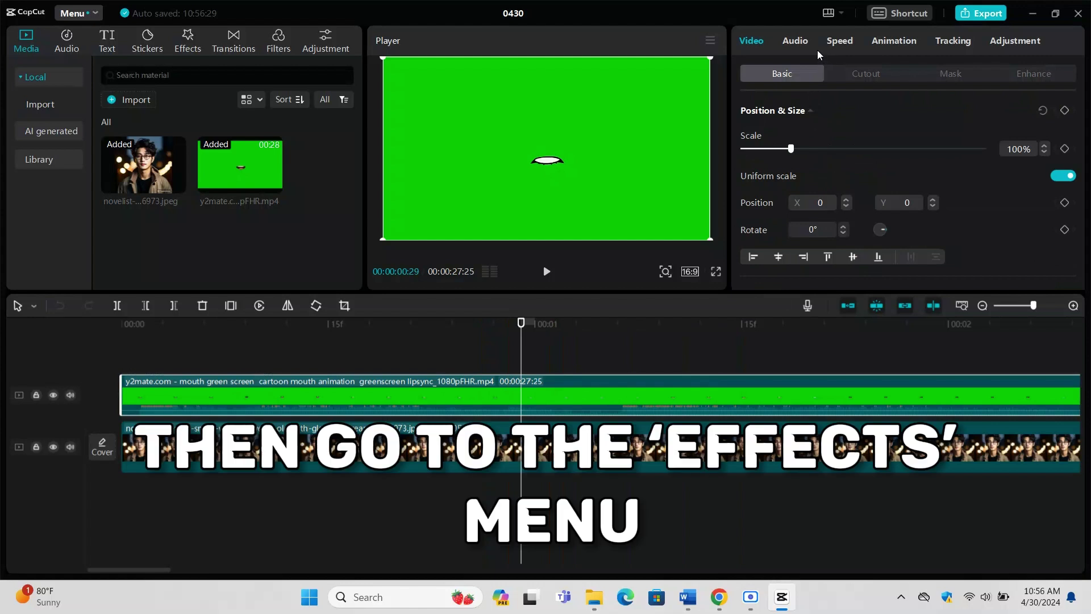
- Turn on Chroma key for the mouth clip and pick its green screen colour
left_click(846, 72)
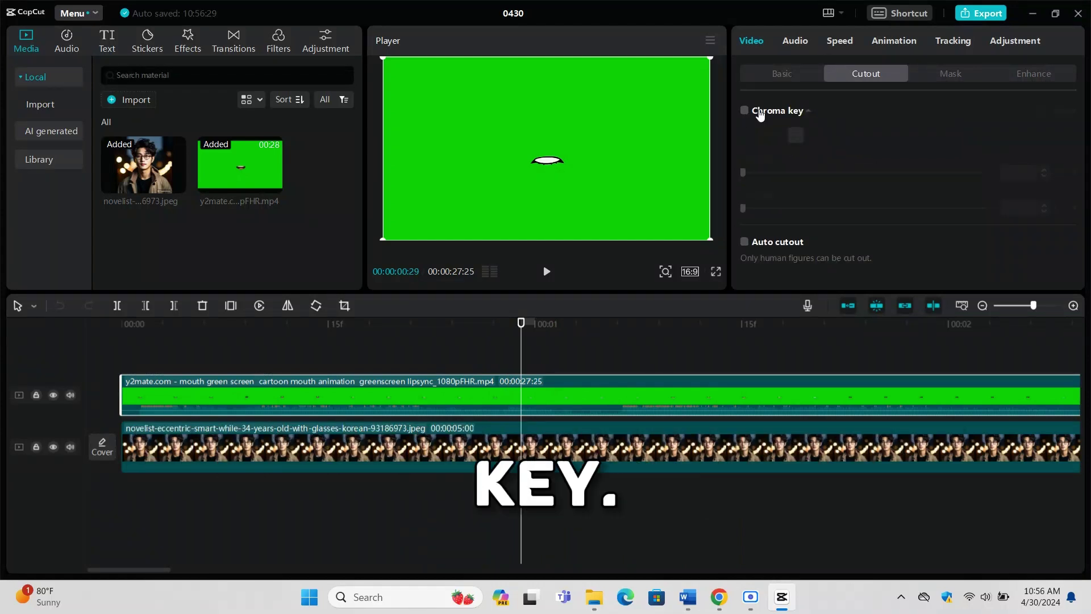
left_click(744, 110)
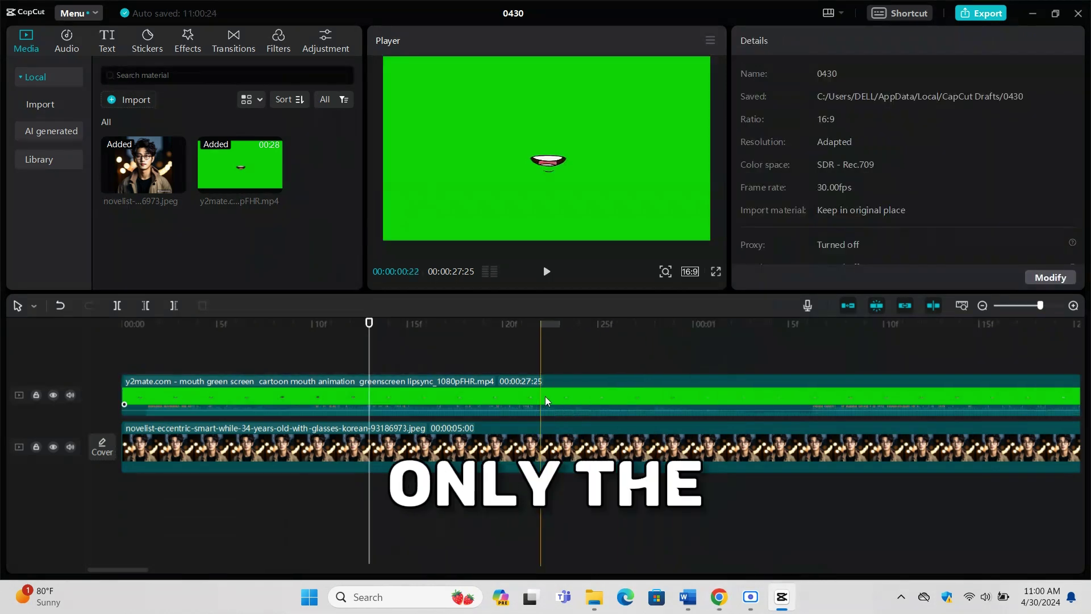
left_click(547, 401)
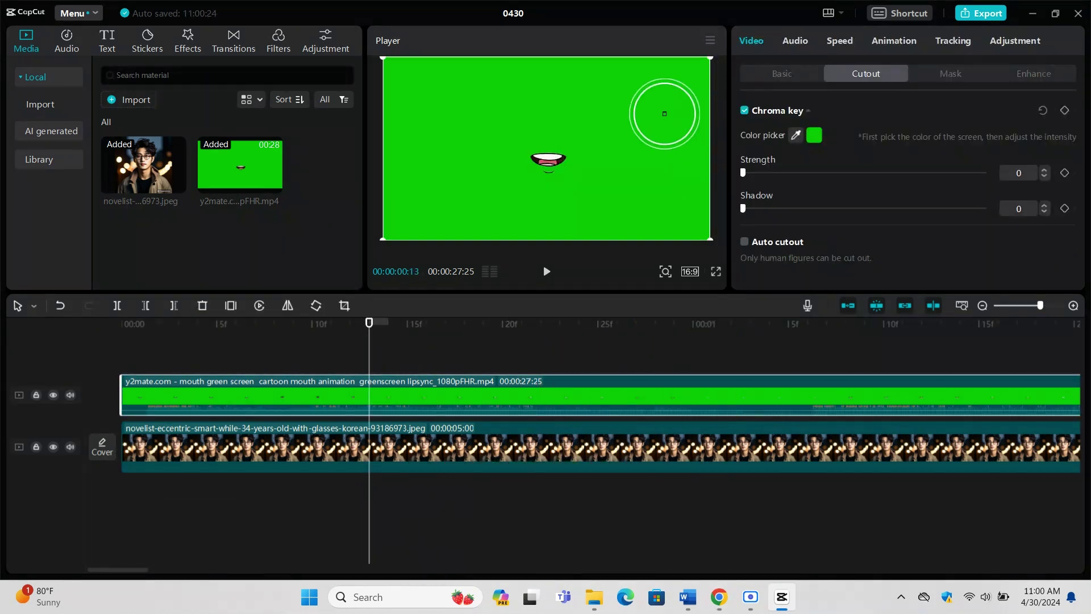
left_click(656, 109)
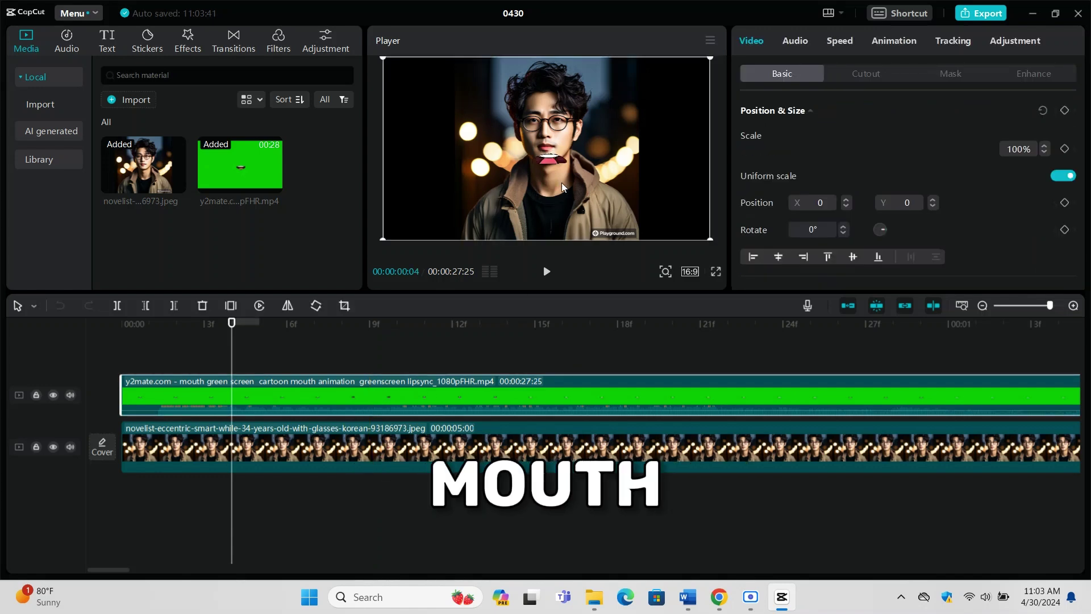
- Move and shrink the mouth overlay in the player so it sits on the man's lips
left_click_drag(562, 182, 558, 174)
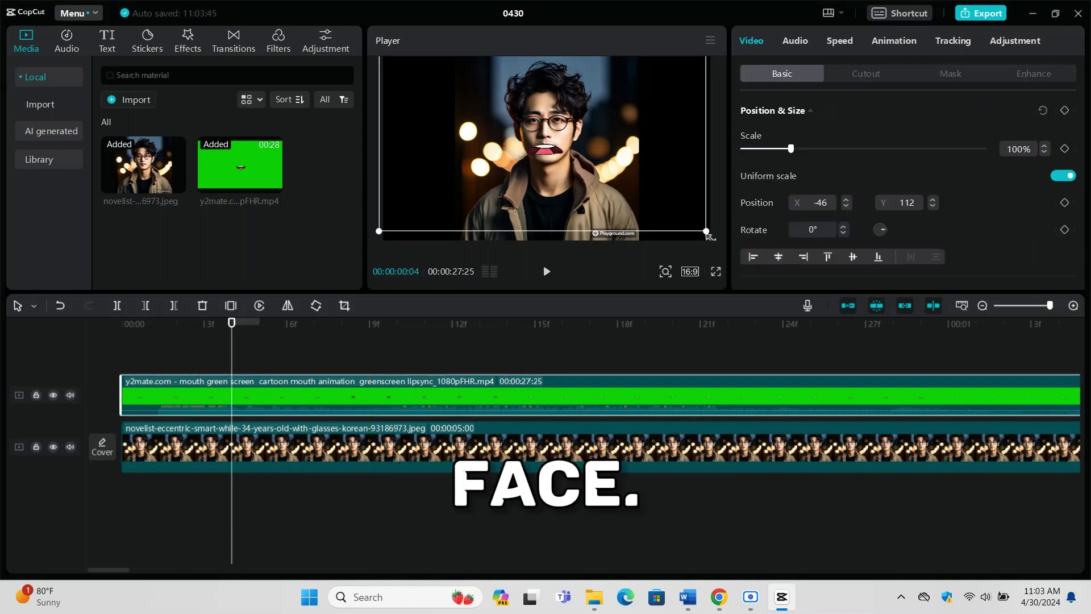
left_click_drag(707, 232, 652, 181)
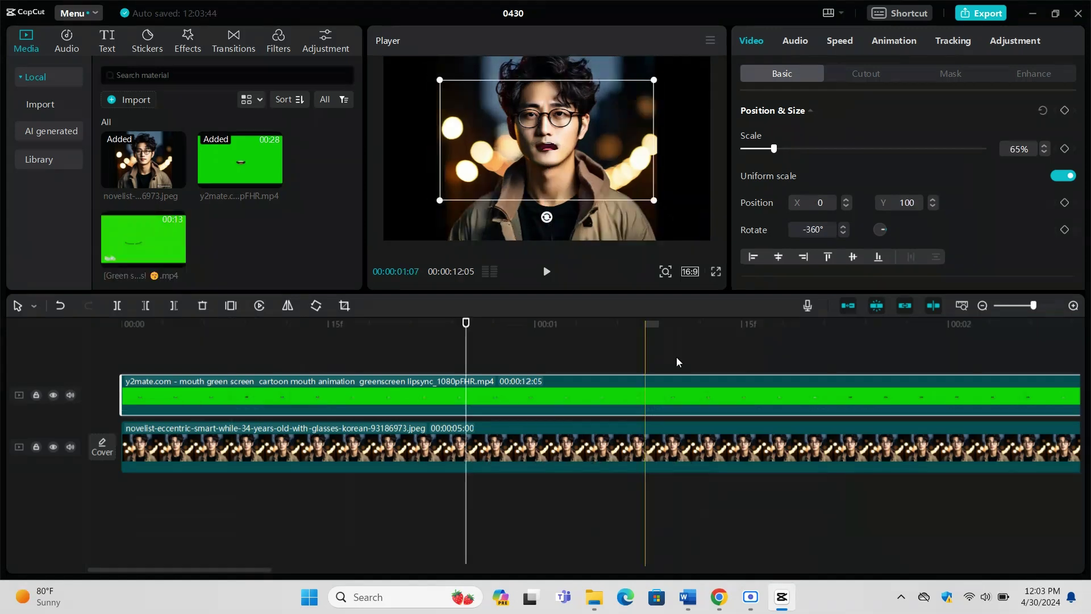
scroll(749, 199, "down", 3)
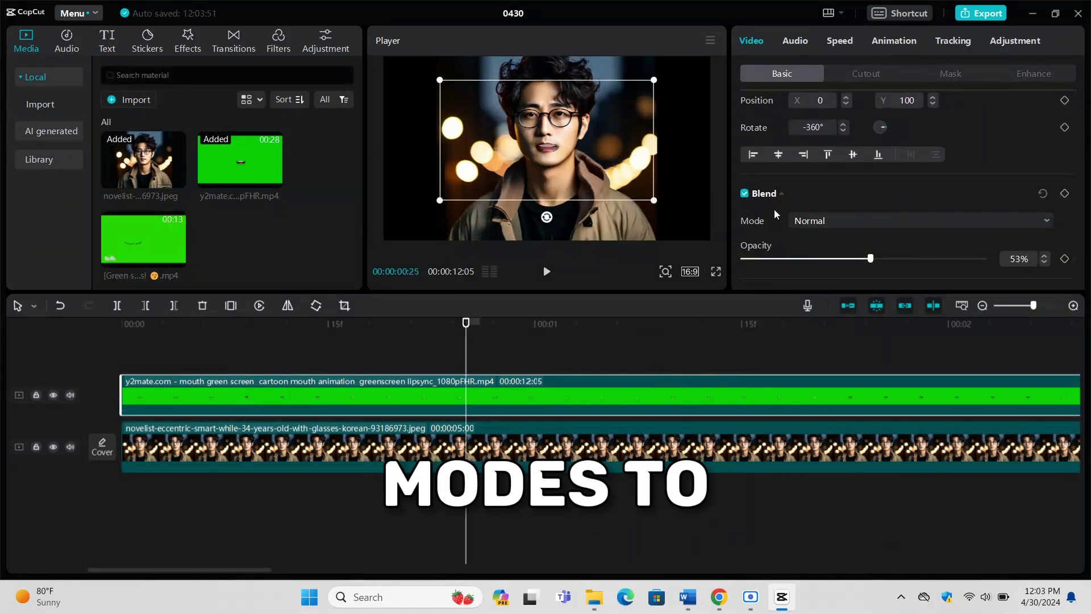
scroll(779, 215, "down", 2)
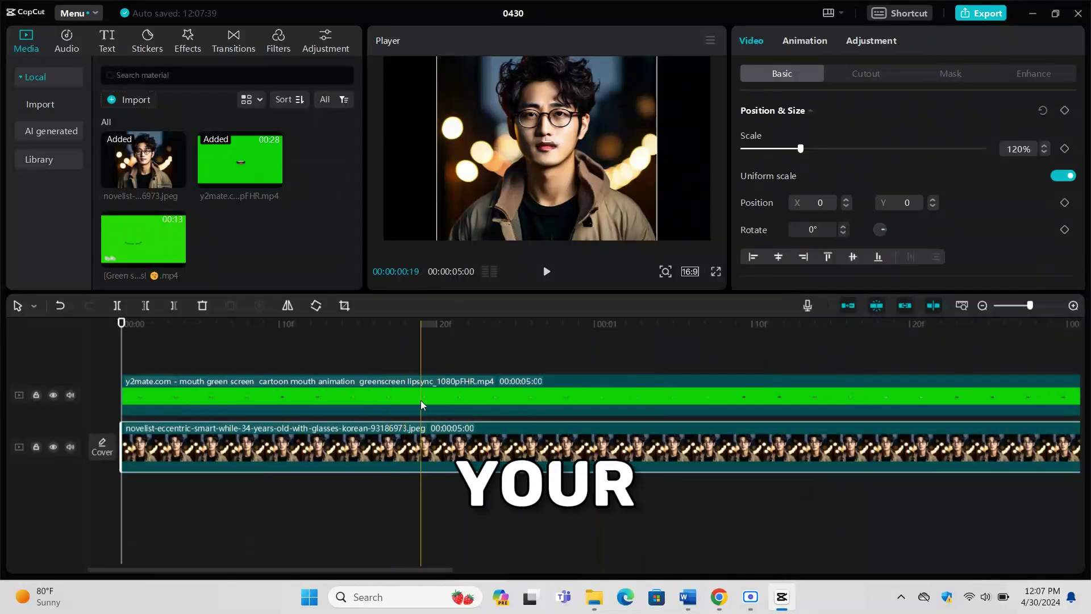
- Add the Shake effect and lower its Strength to 7
left_click(178, 50)
left_click(185, 78)
type("shake")
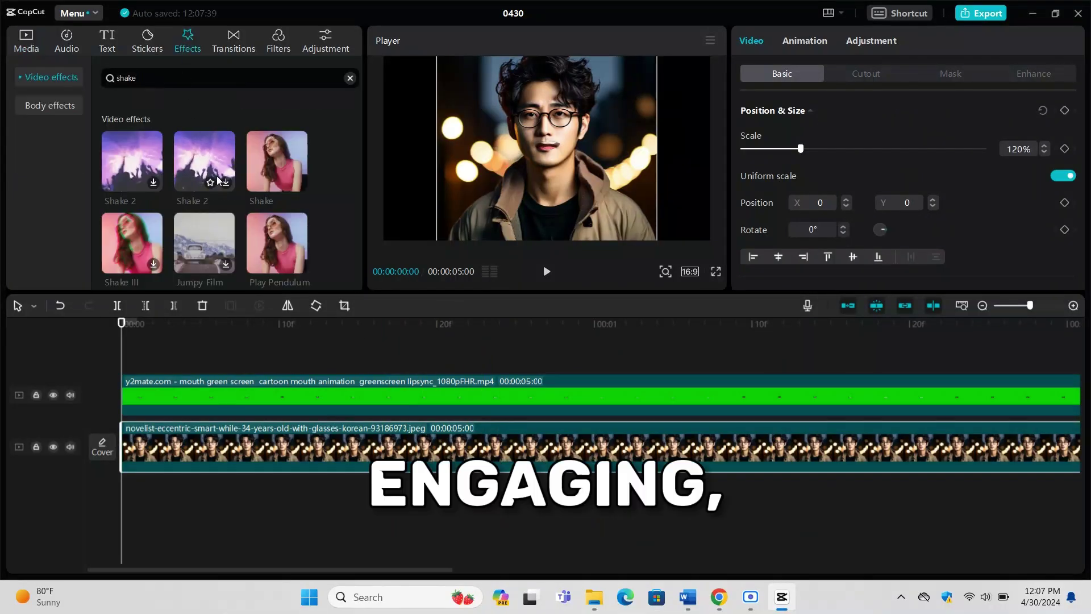
left_click(297, 182)
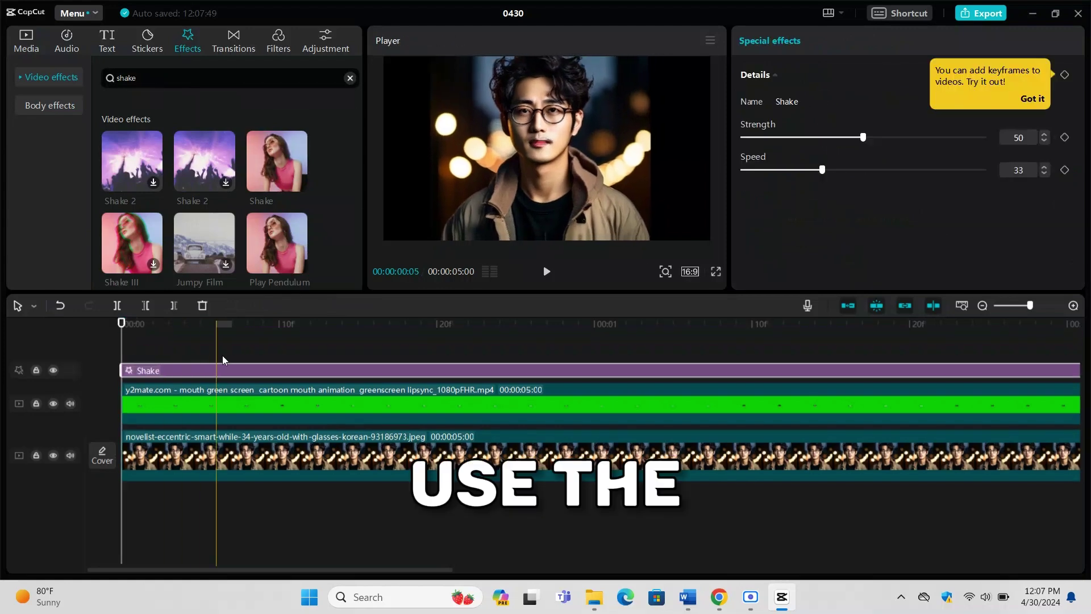
left_click(286, 372)
left_click_drag(789, 143, 760, 144)
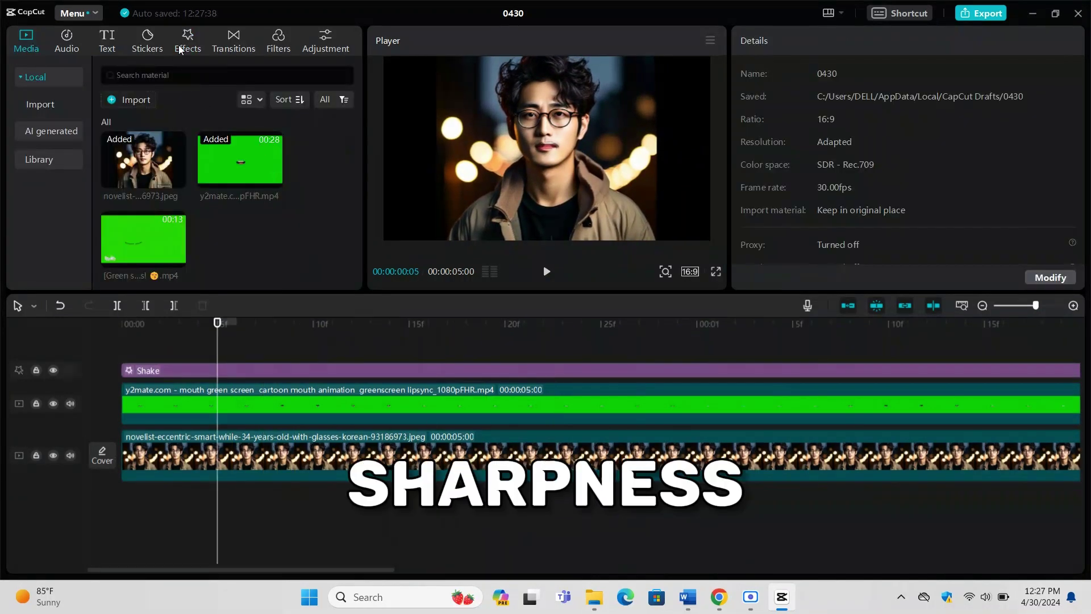
- Search effects for sharpen edges and add Sharpen Edges to the video
left_click(180, 51)
left_click(171, 80)
type("shar")
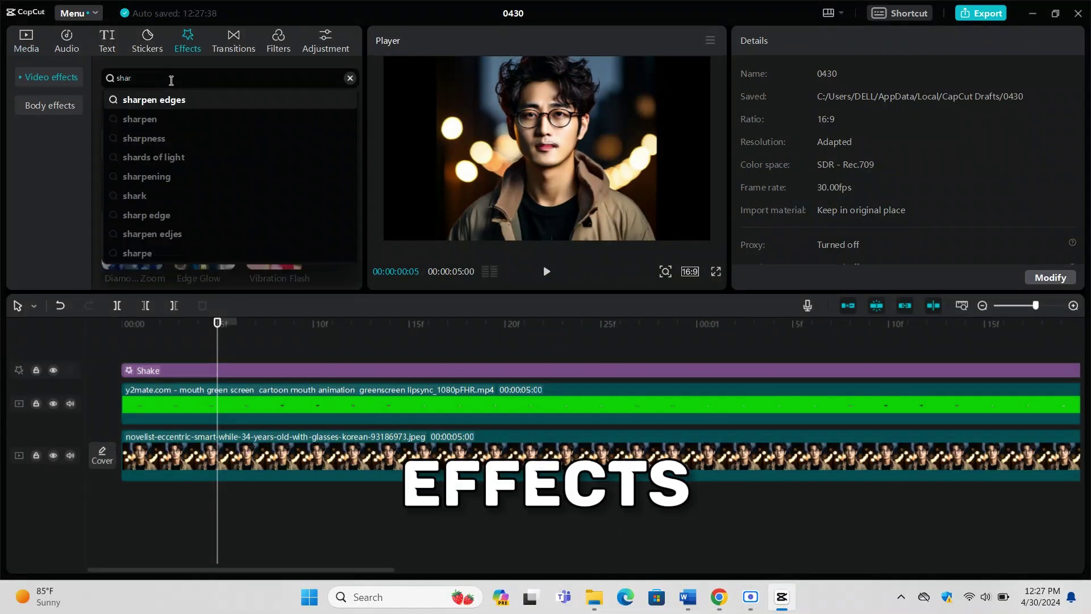
left_click(177, 101)
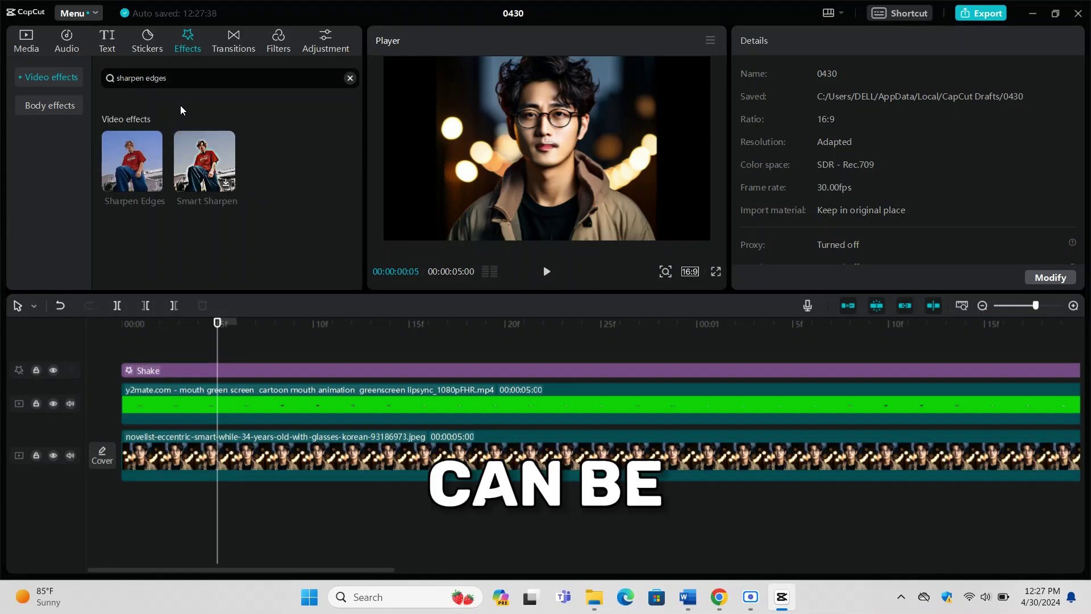
left_click_drag(179, 292, 171, 347)
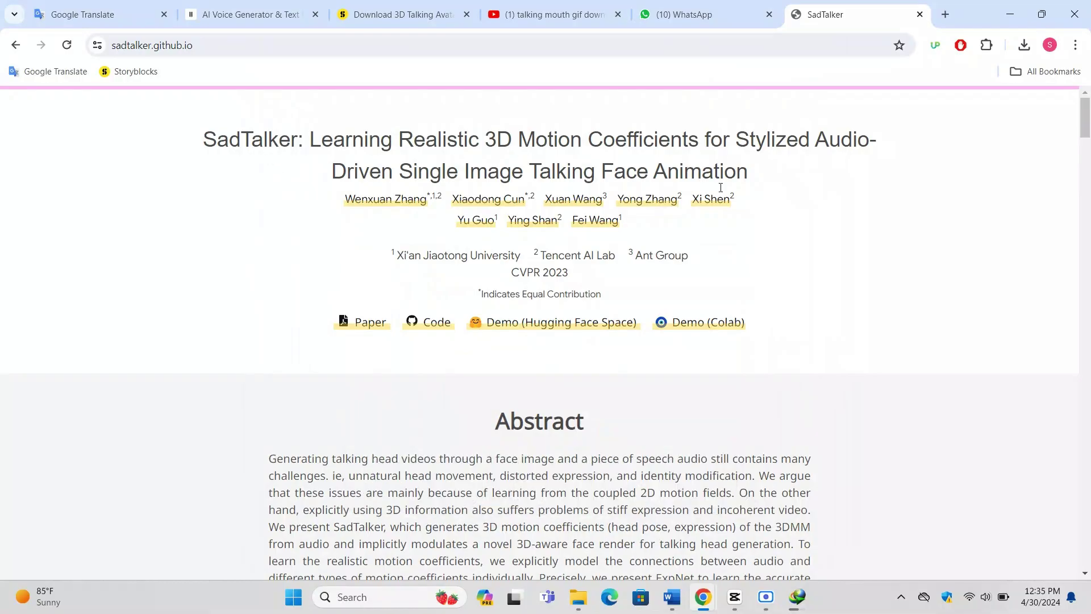
- Scroll down the SadTalker project page to its Video1 and Video2 demo grids
scroll(723, 226, "down", 8)
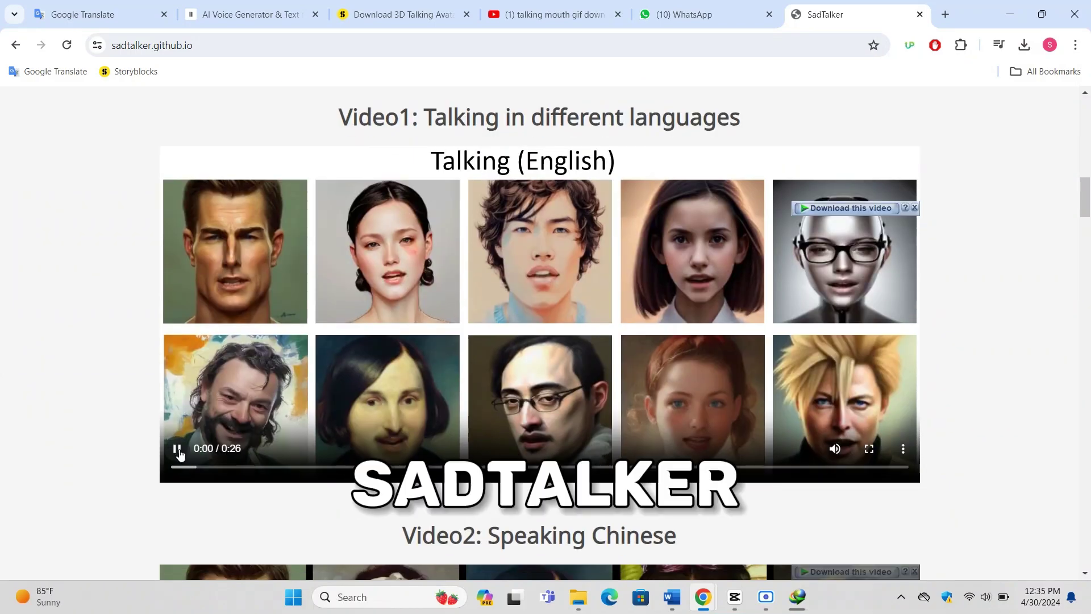
scroll(320, 506, "down", 6)
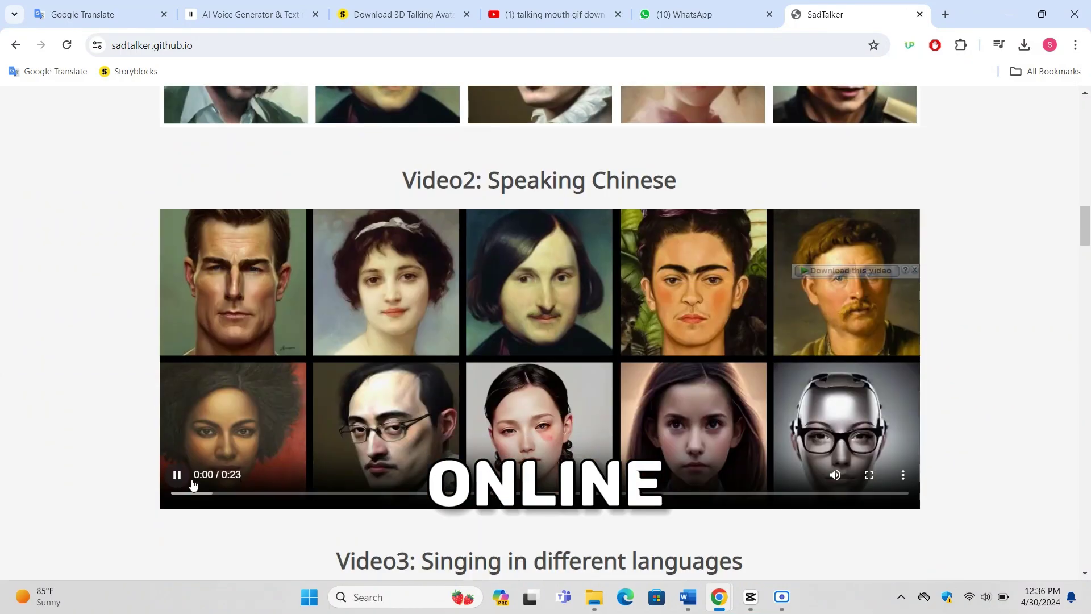
scroll(237, 480, "down", 15)
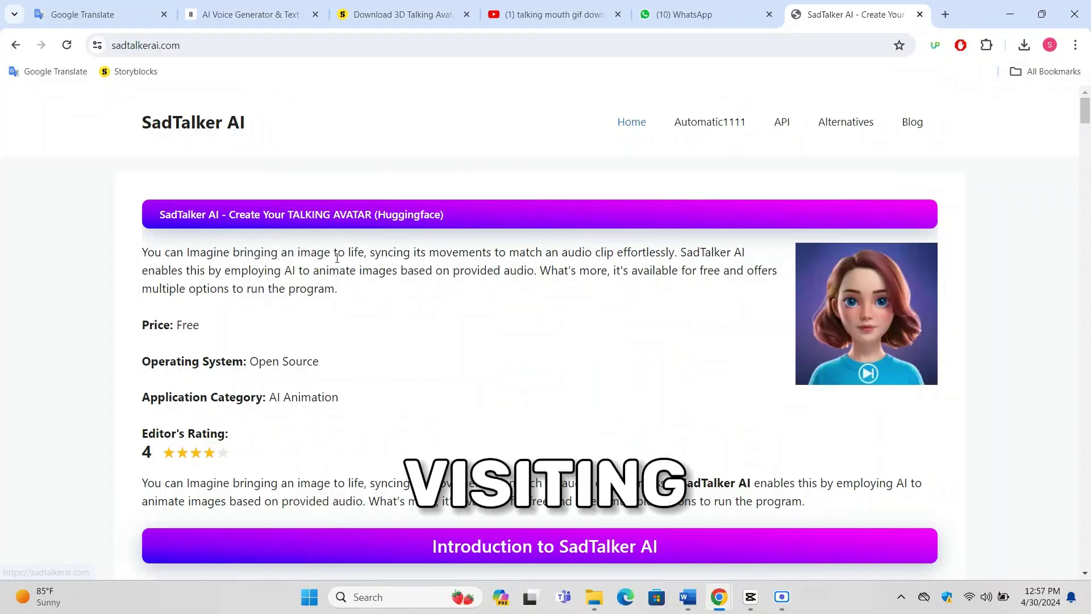
- Scroll sadtalkerai.com down to the Playground's Source image, Settings and Input audio areas
scroll(339, 262, "down", 12)
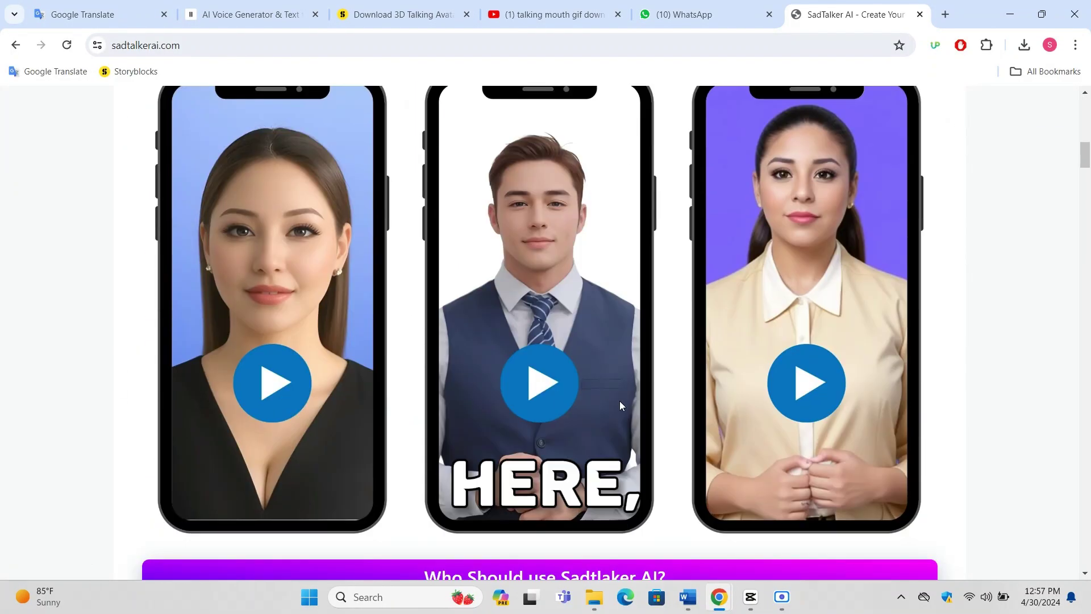
scroll(617, 405, "down", 15)
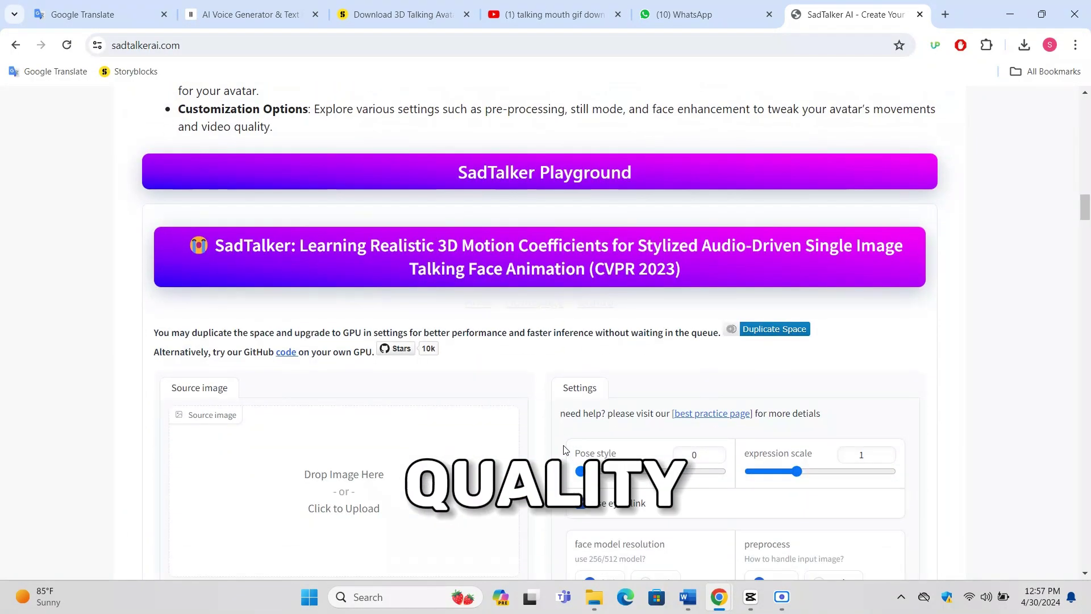
scroll(398, 415, "down", 2)
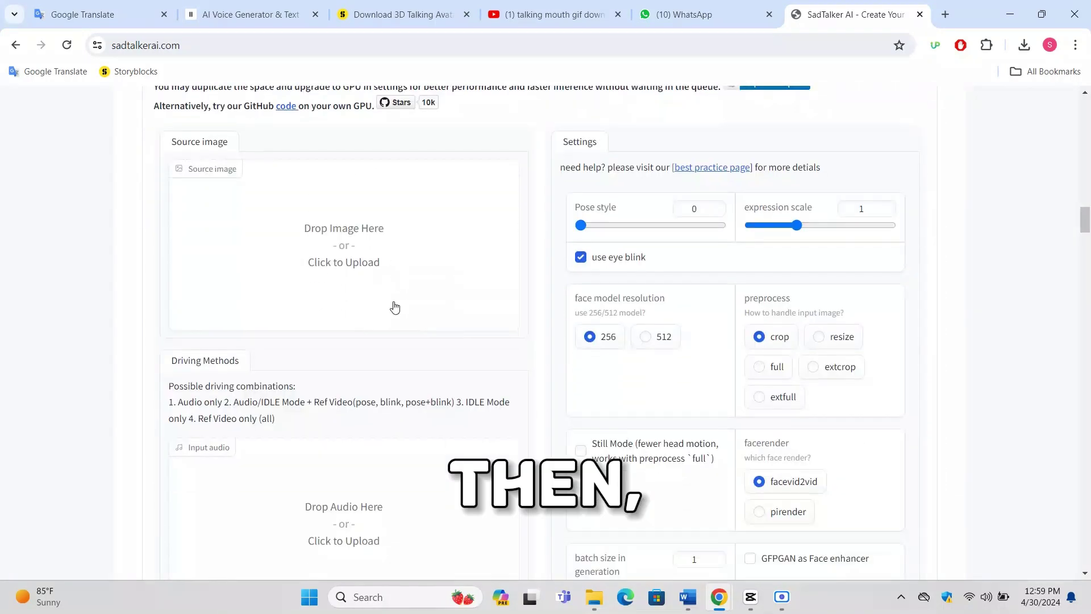
scroll(384, 366, "down", 3)
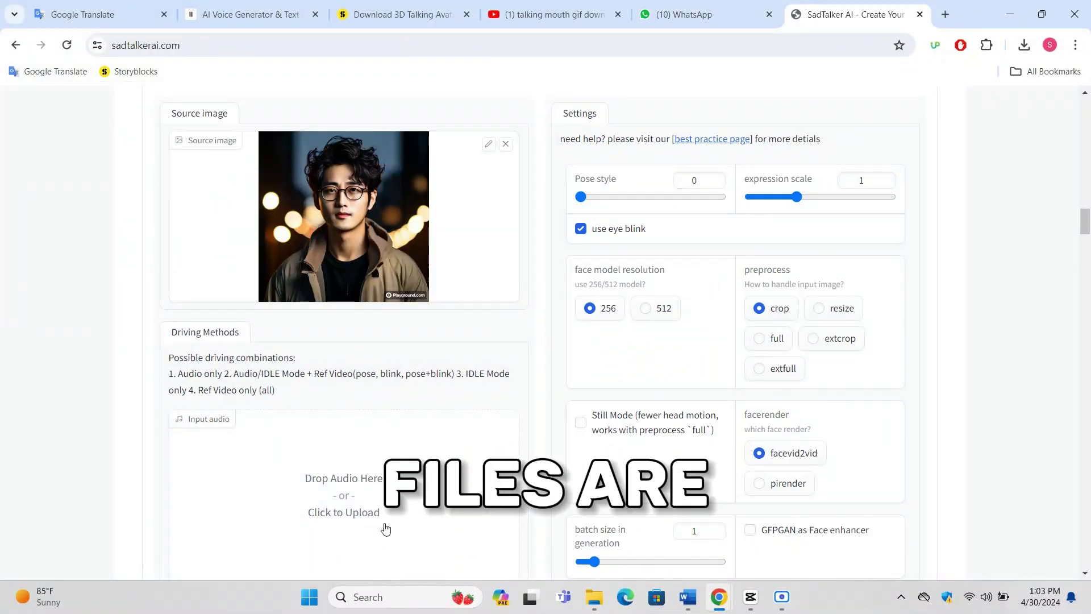
- Load a 2-second audio clip as SadTalker's input audio and raise expression scale to 1.5
left_click(385, 529)
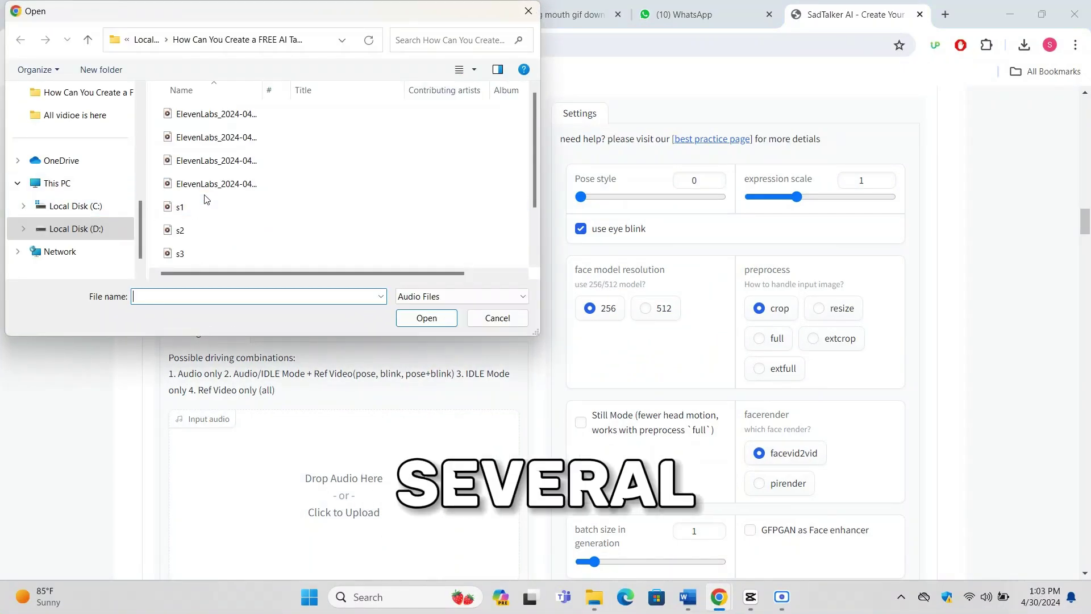
double_click(216, 183)
scroll(391, 463, "down", 1)
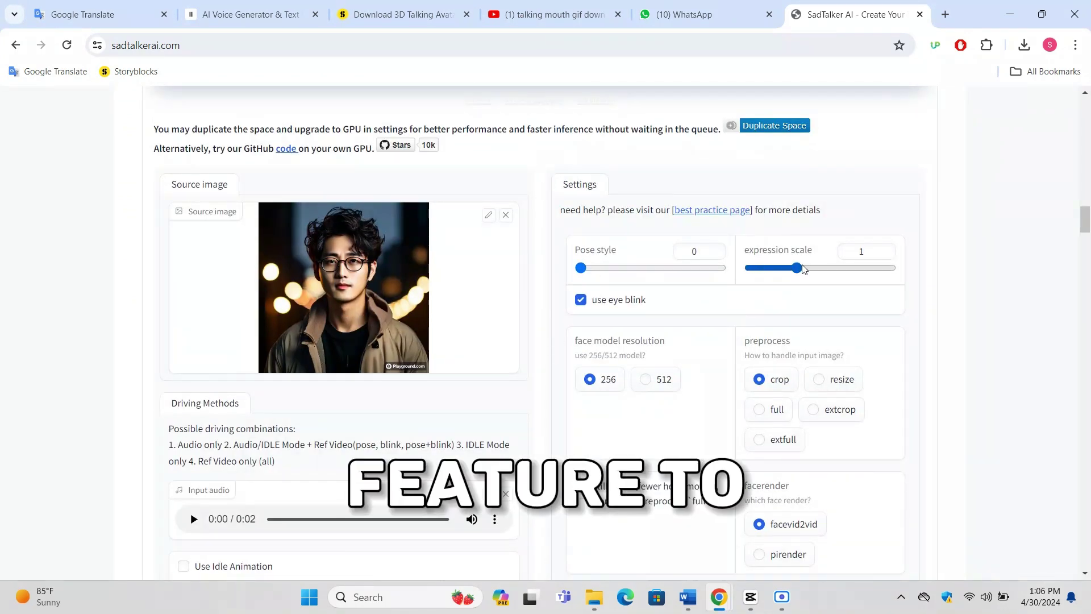
left_click_drag(803, 269, 810, 271)
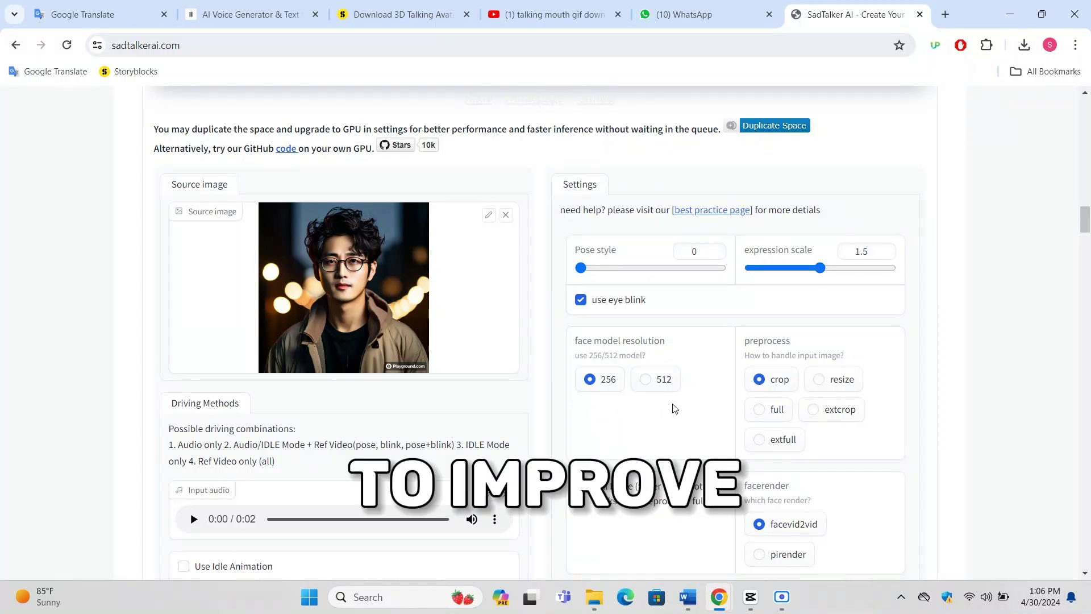
scroll(674, 408, "down", 1)
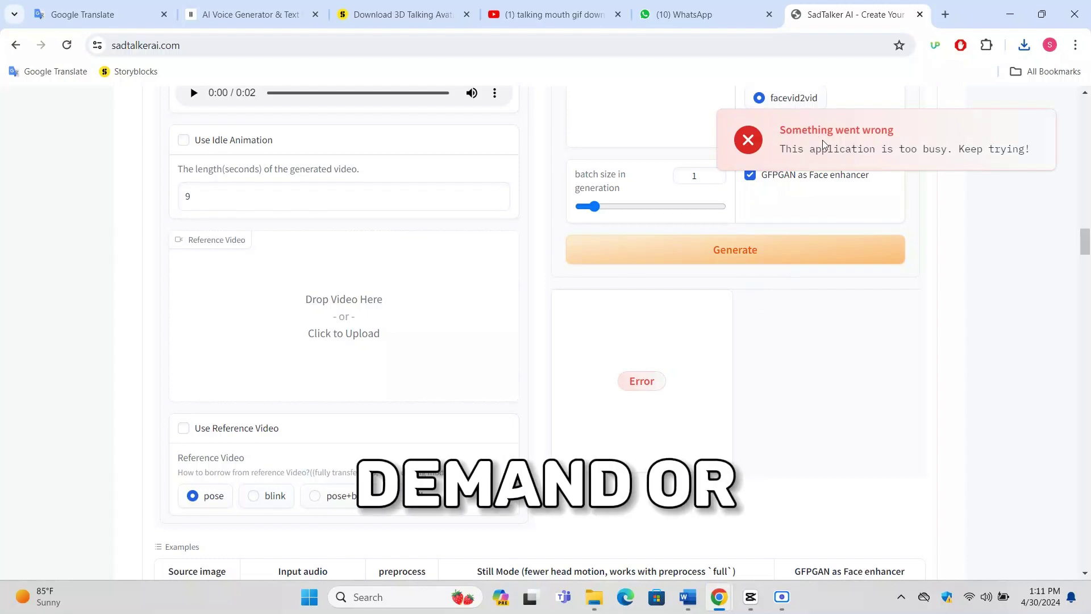
- Scroll up to review the SadTalker settings and the 'too busy' error
scroll(718, 266, "up", 6)
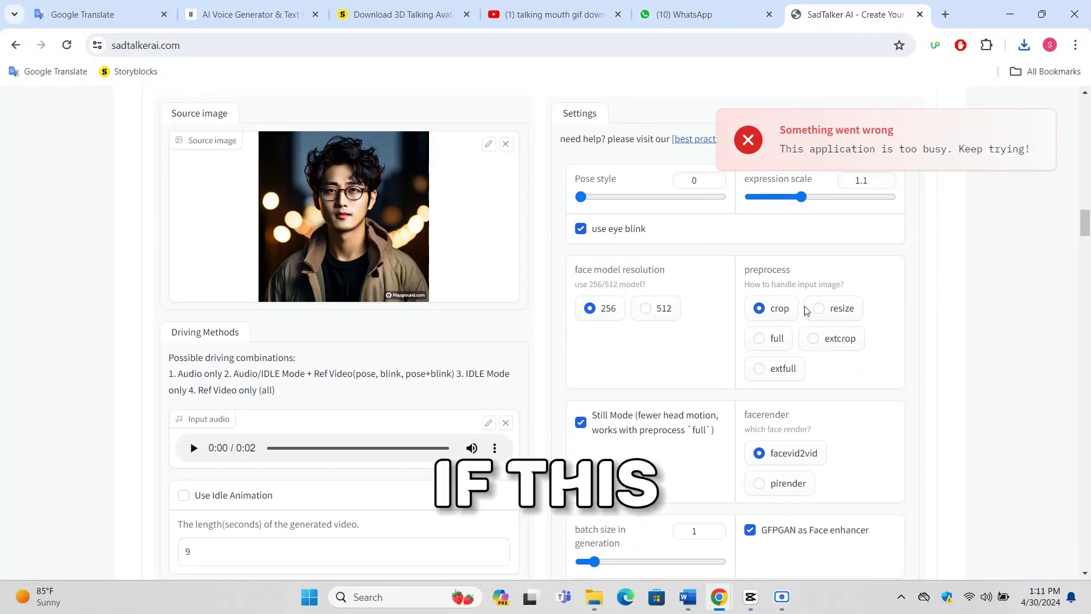
- Scroll through the SadTalker page to check the video length and reference video settings
scroll(613, 264, "up", 2)
scroll(784, 316, "down", 5)
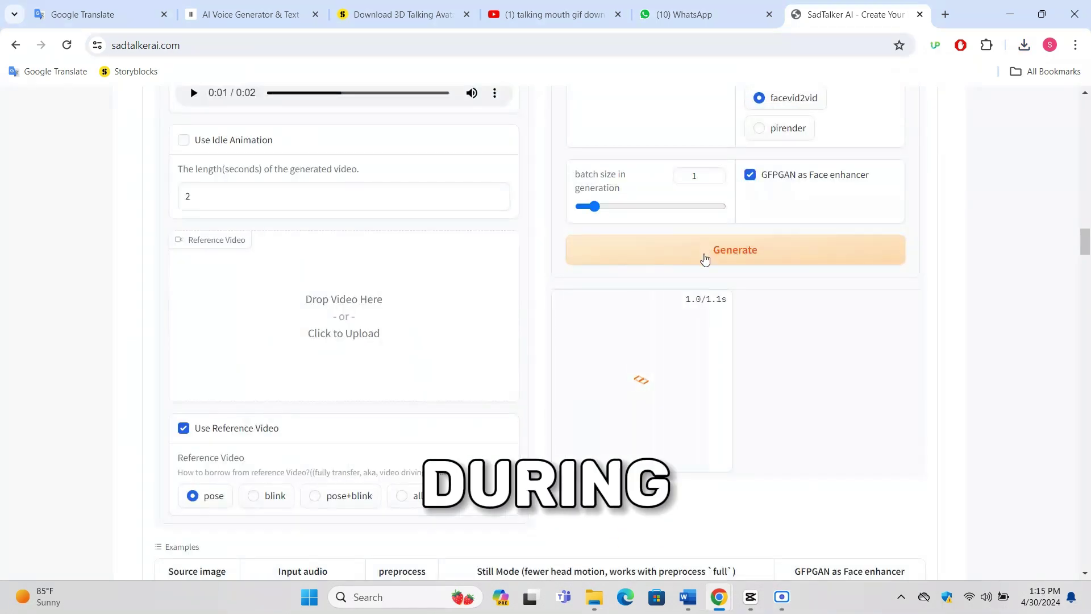